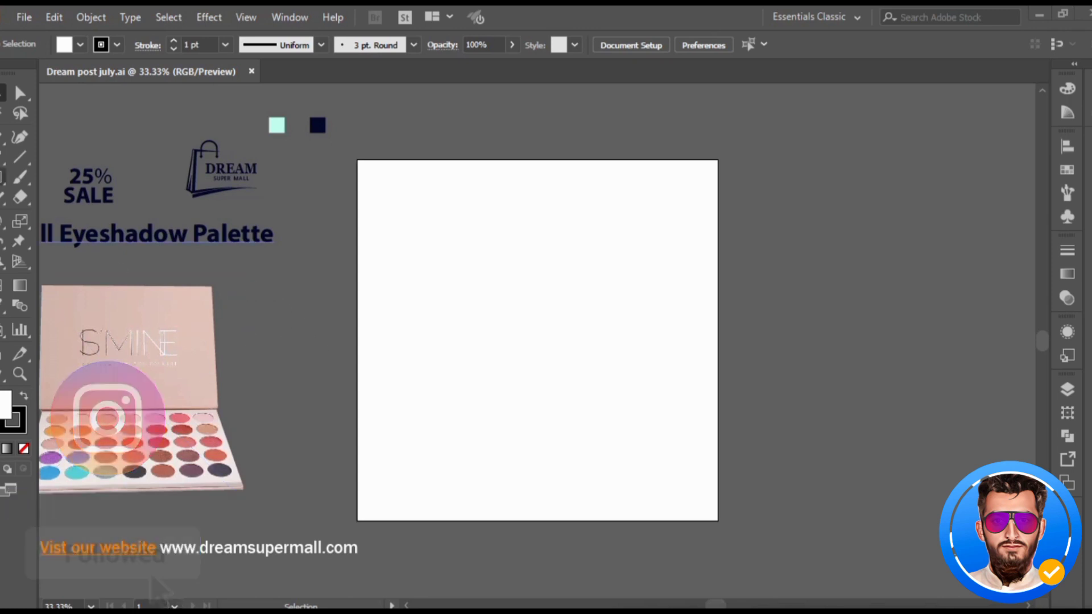
# Draw a square rectangle covering the whole artboard
pyautogui.rightClick(4, 178)
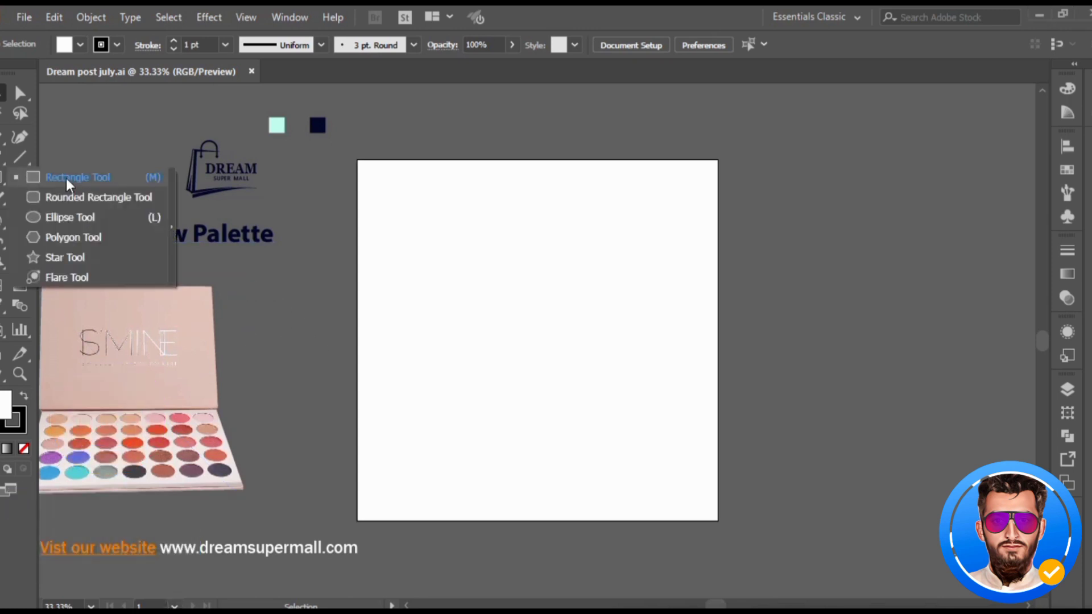
pyautogui.click(66, 179)
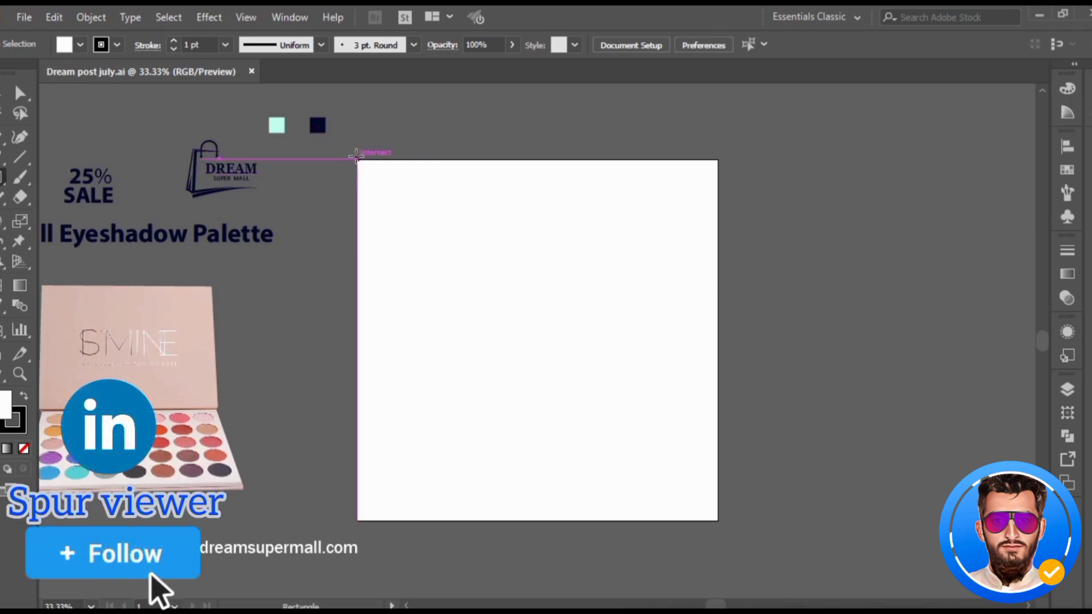
pyautogui.moveTo(356, 156); pyautogui.dragTo(722, 520)
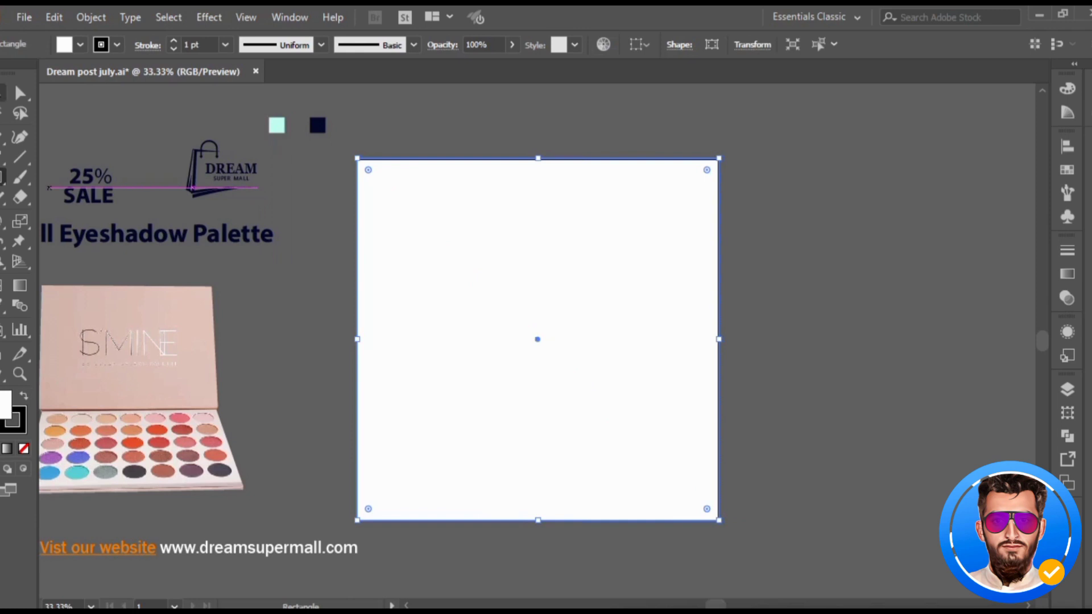
pyautogui.click(21, 94)
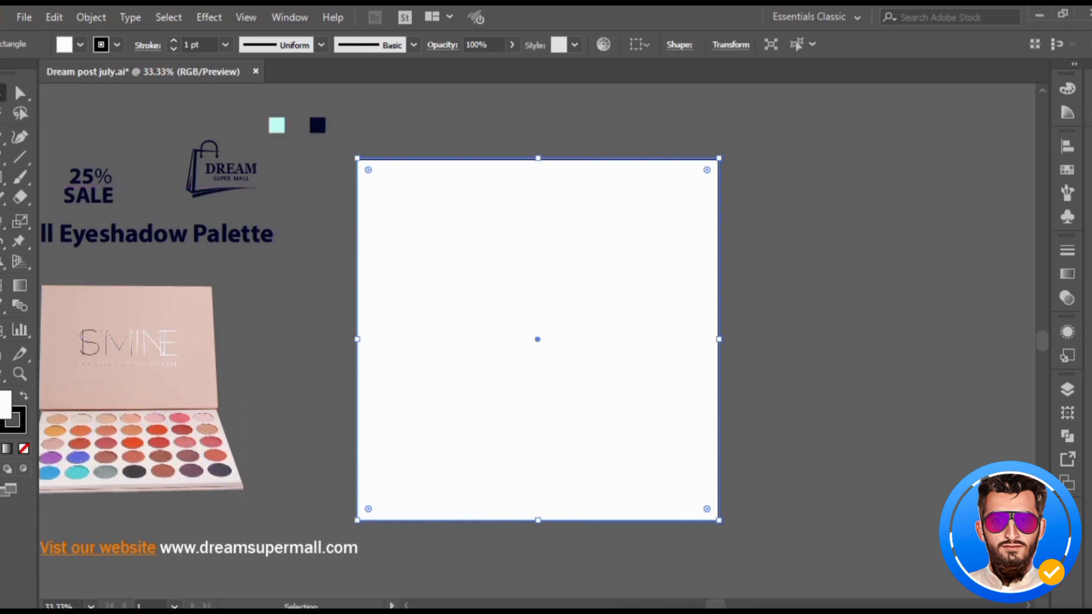
pyautogui.click(336, 282)
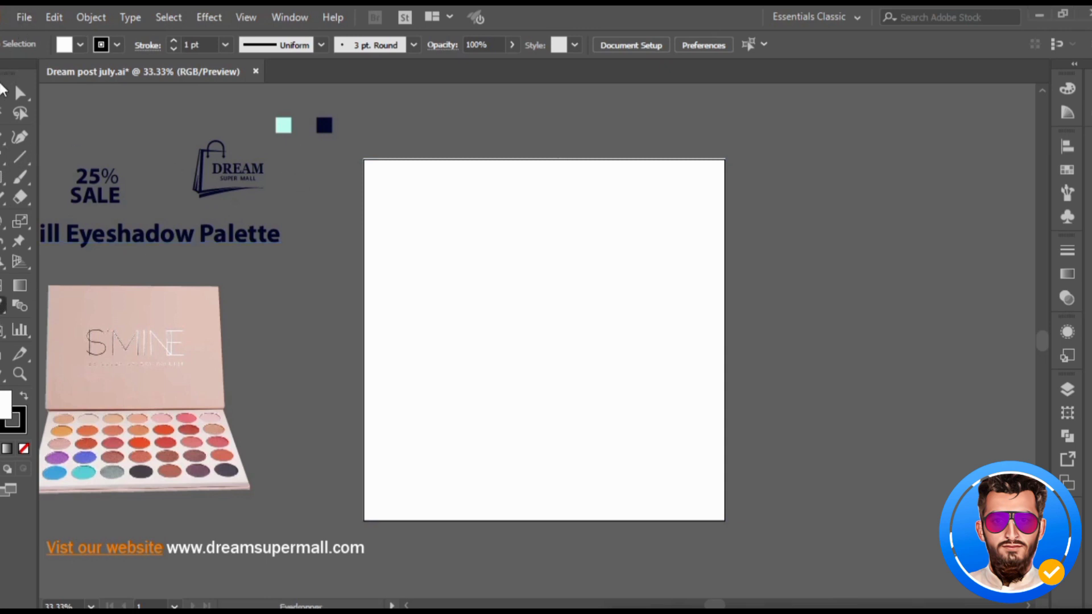
# Fill the artboard-sized rectangle with the mint green sampled from the colour swatch above the logo, without a stroke
pyautogui.click(475, 252)
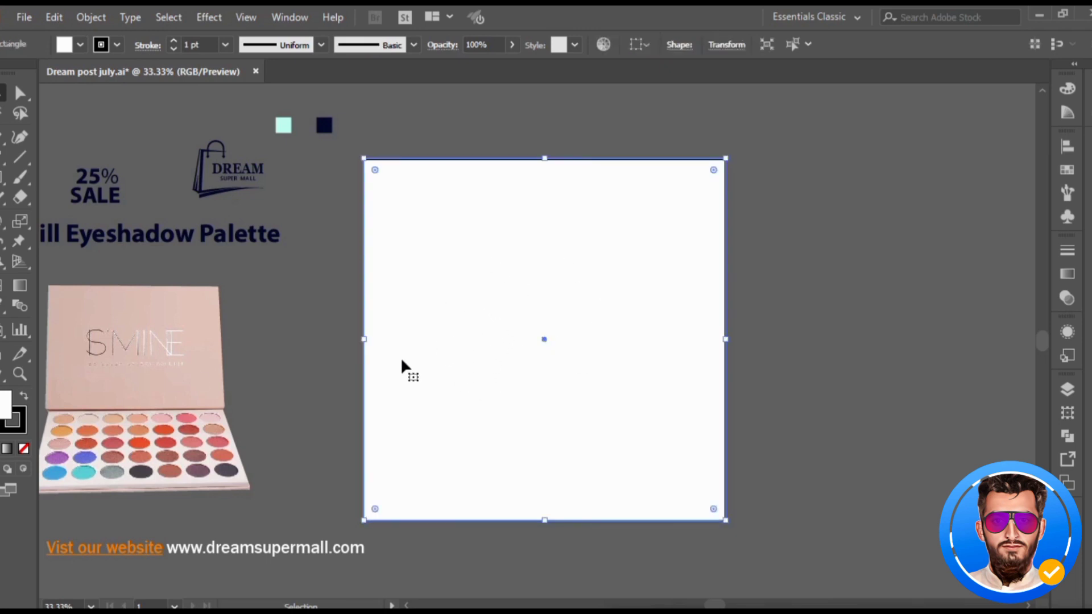
pyautogui.click(20, 353)
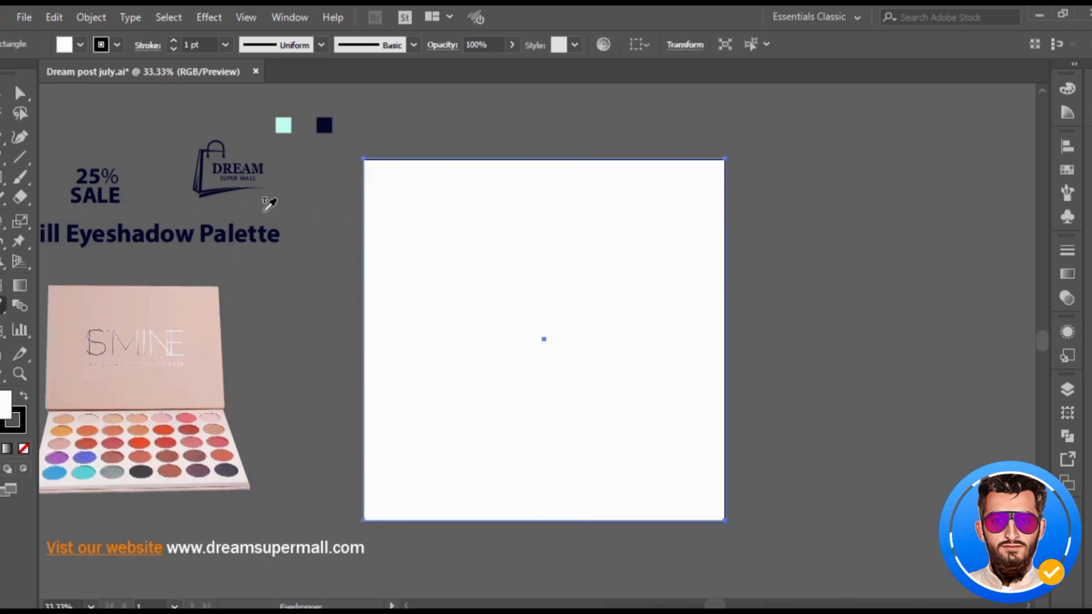
pyautogui.click(285, 125)
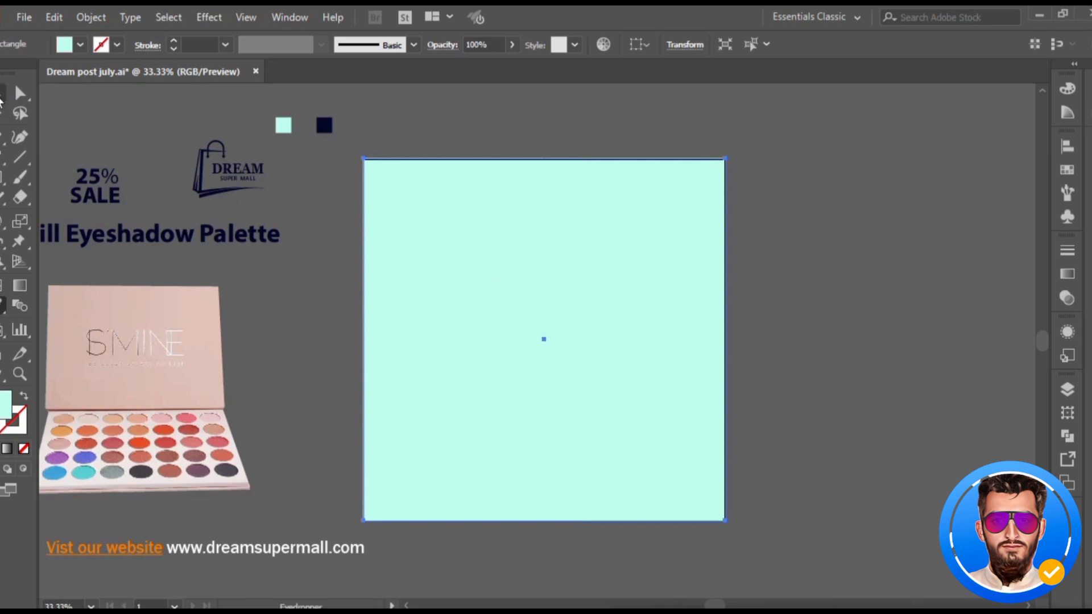
pyautogui.click(21, 92)
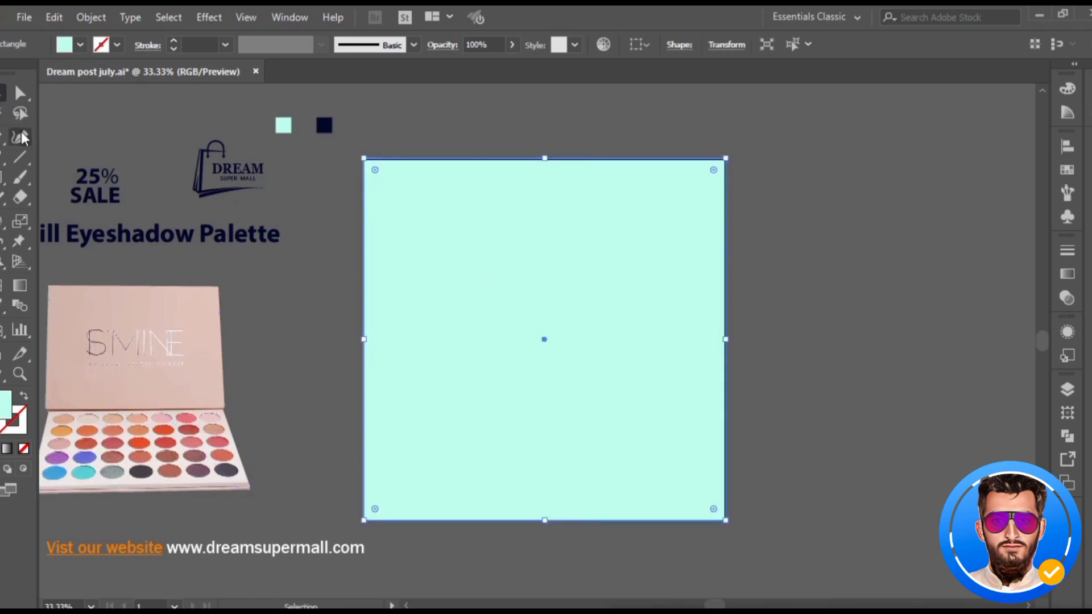
# Draw a closed trapezoid with the Pen tool from the artboard's two lower corners up to a shorter horizontal top edge at about Y 811 px
pyautogui.click(20, 137)
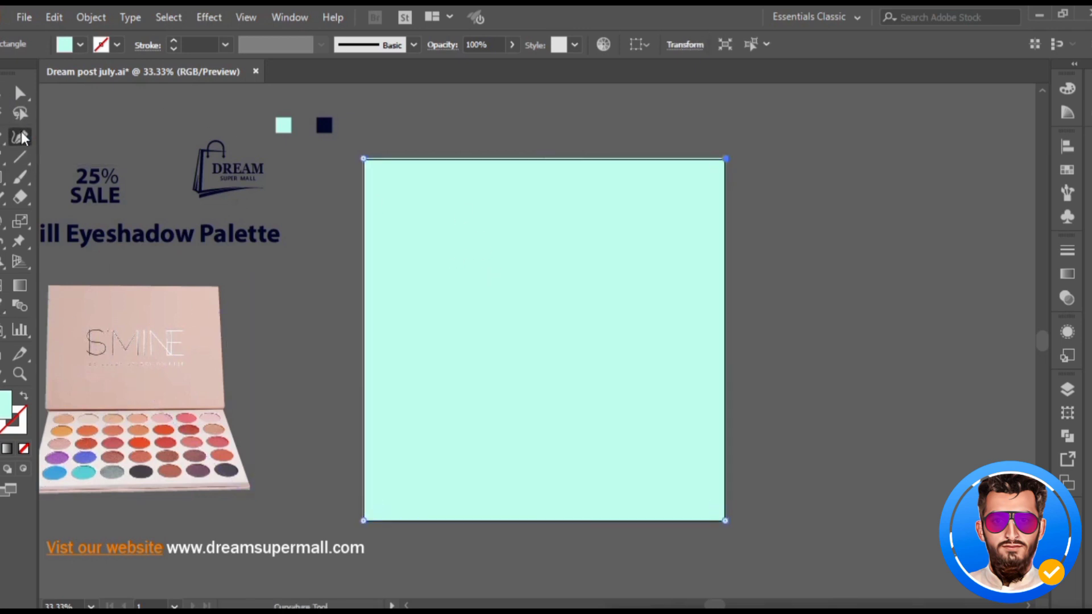
pyautogui.click(1, 137)
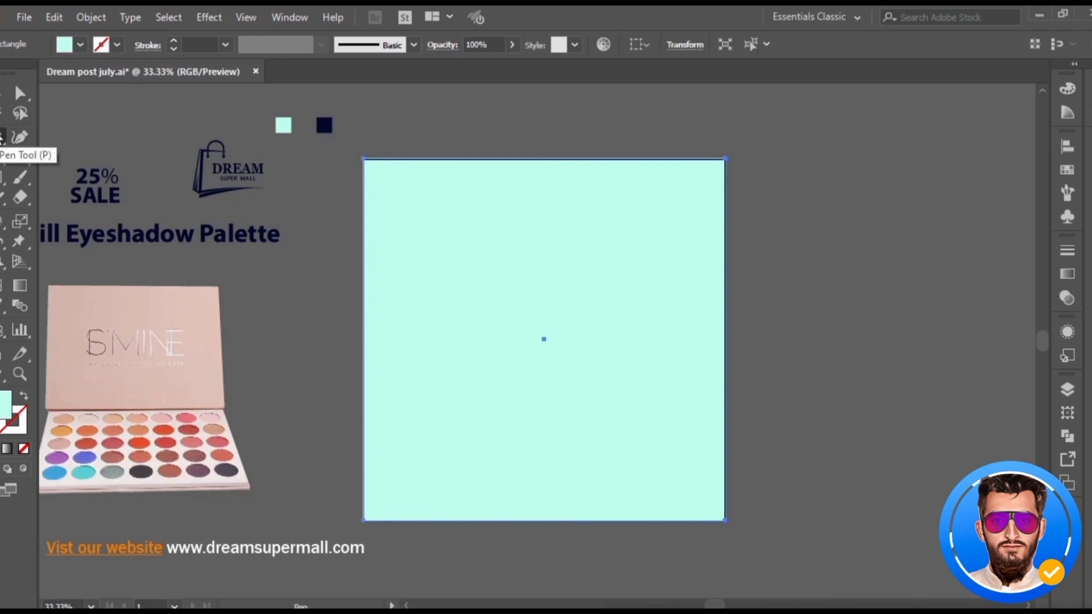
pyautogui.click(364, 520)
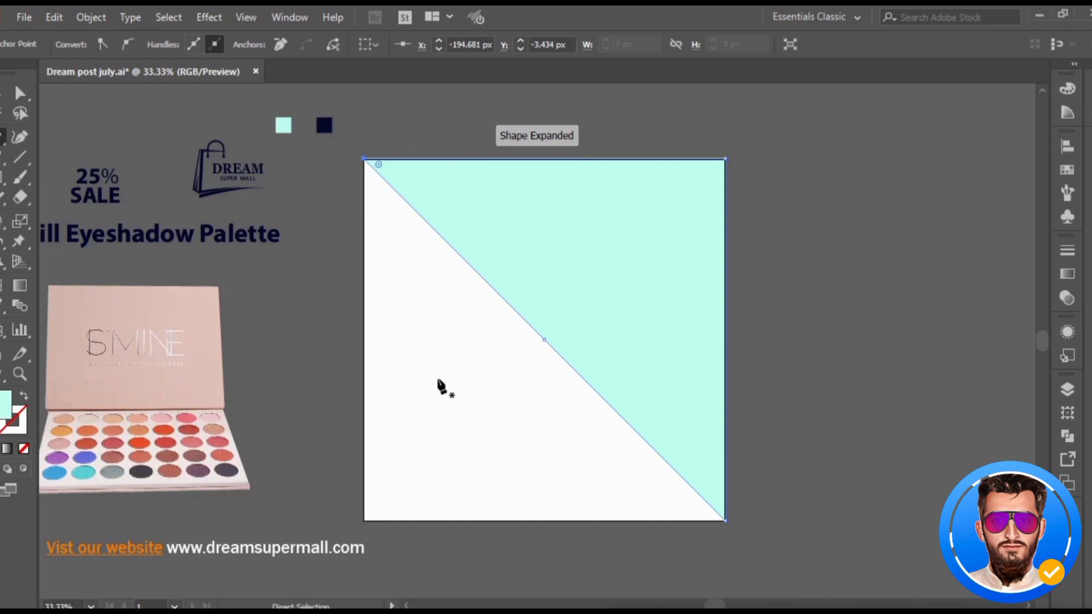
pyautogui.hotkey('ctrl', 'z')
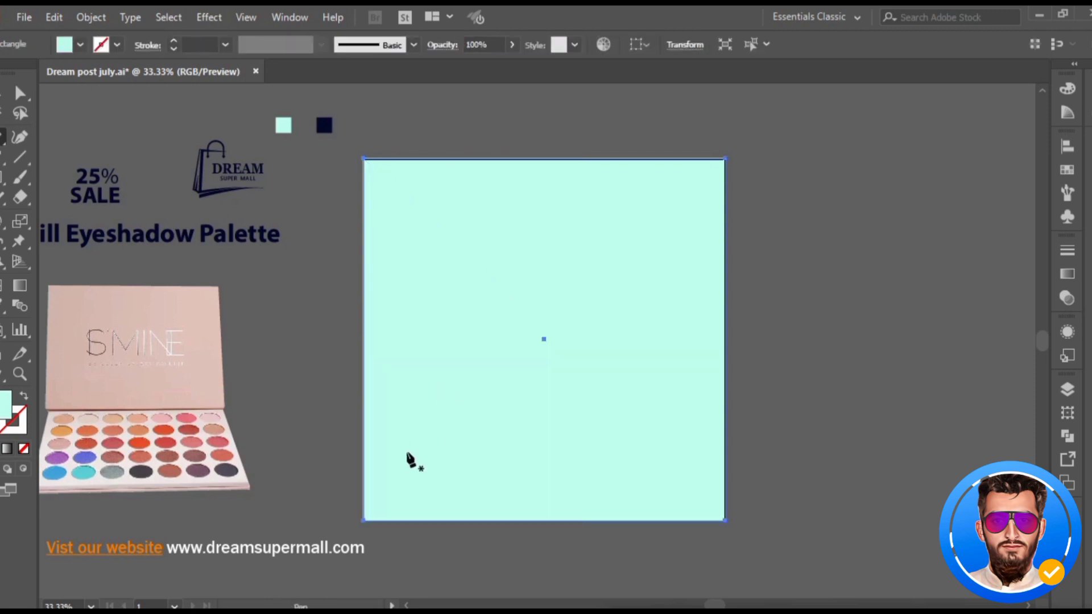
pyautogui.click(364, 519)
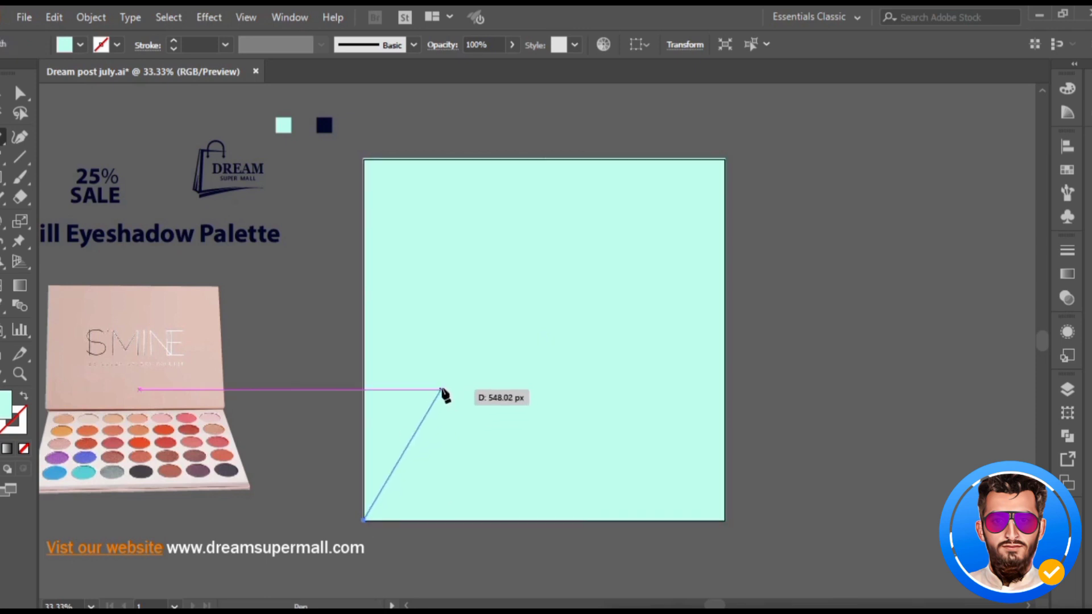
pyautogui.click(444, 384)
pyautogui.click(612, 385)
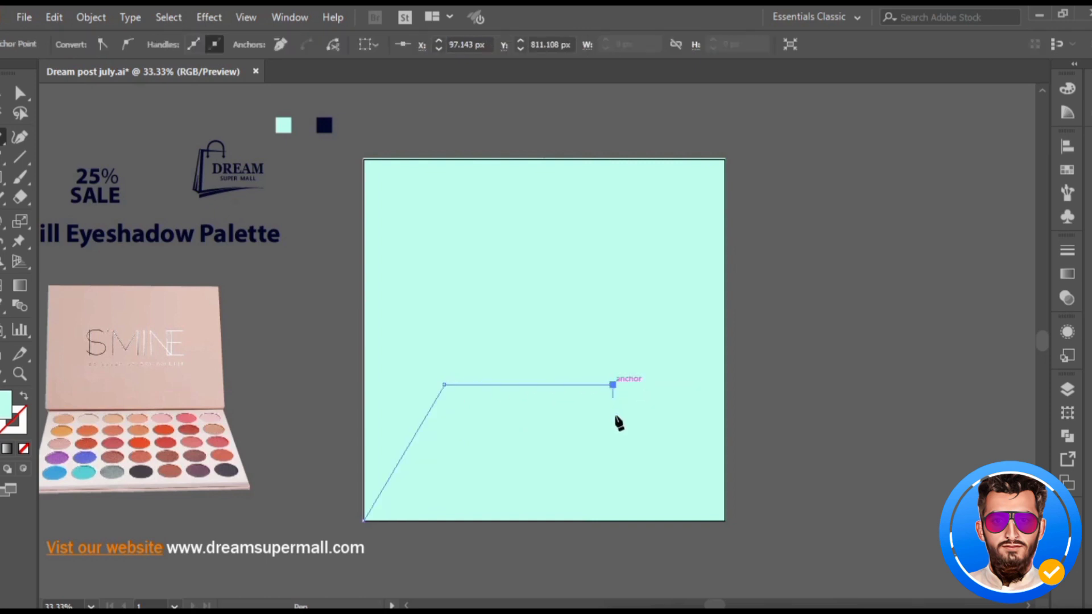
pyautogui.click(724, 519)
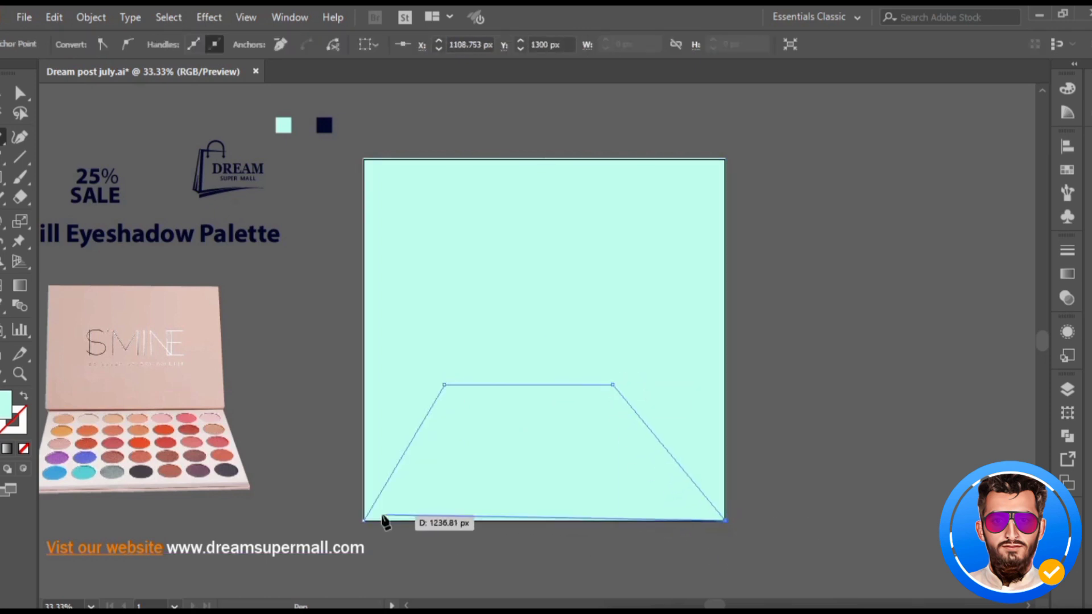
pyautogui.click(365, 519)
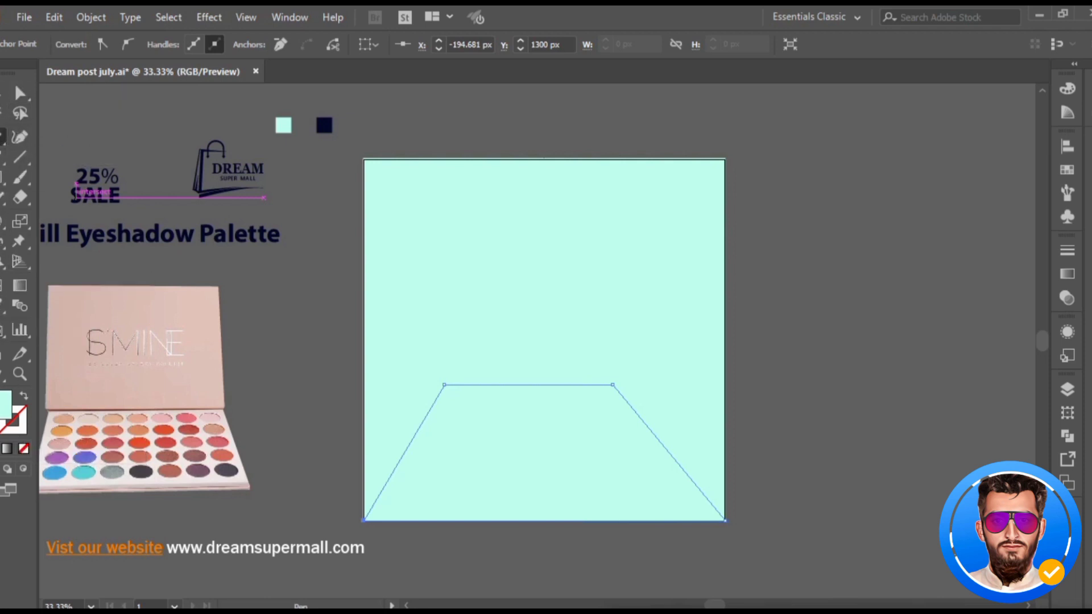
# Fill the trapezoid with the dark navy sampled from the second colour swatch
pyautogui.click(3, 310)
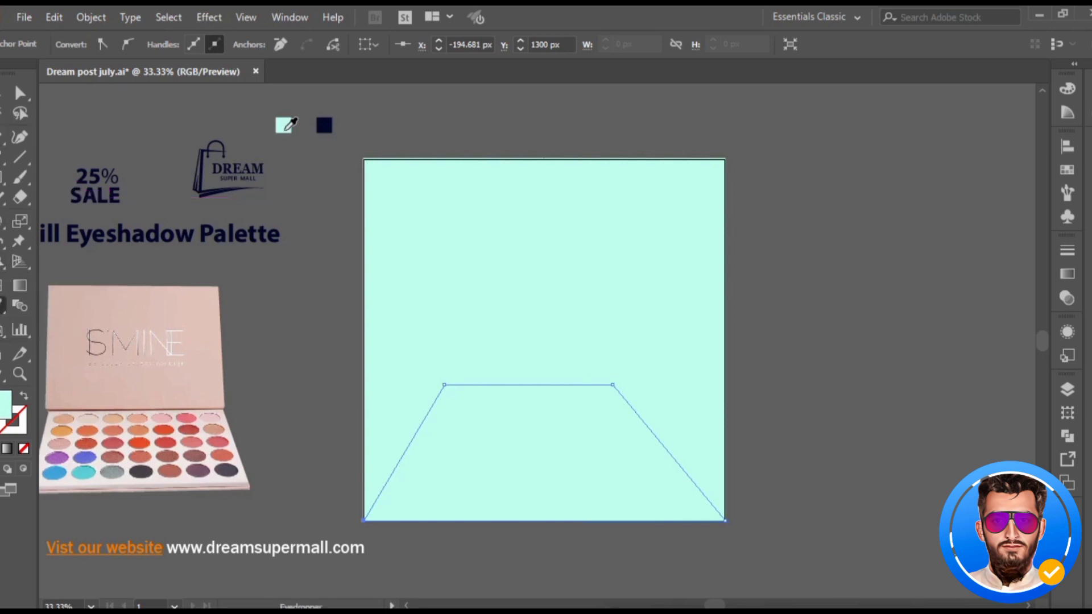
pyautogui.click(327, 122)
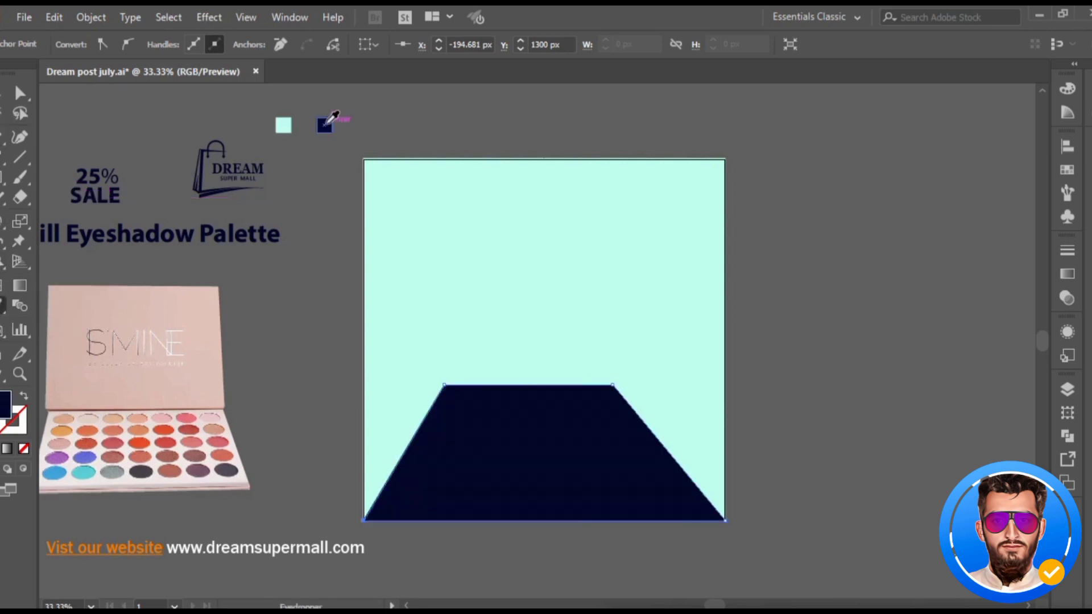
pyautogui.click(17, 98)
# Reshape the navy trapezoid by moving its upper-left corner to about X 79, Y 931 px and its upper-right corner to about X 793, Y 739 px
pyautogui.click(21, 137)
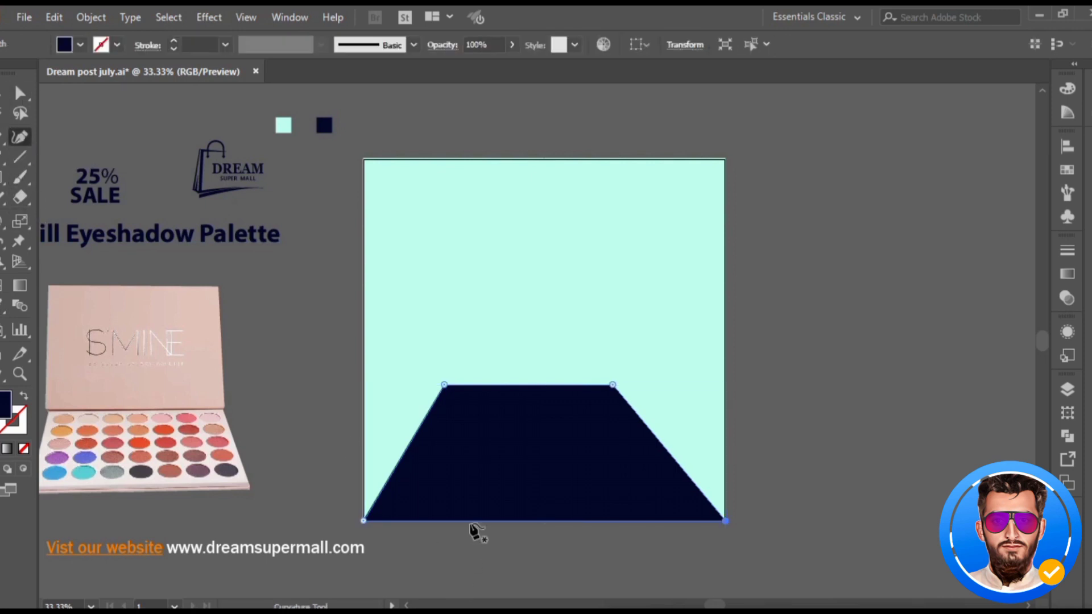
pyautogui.moveTo(445, 386); pyautogui.dragTo(439, 418)
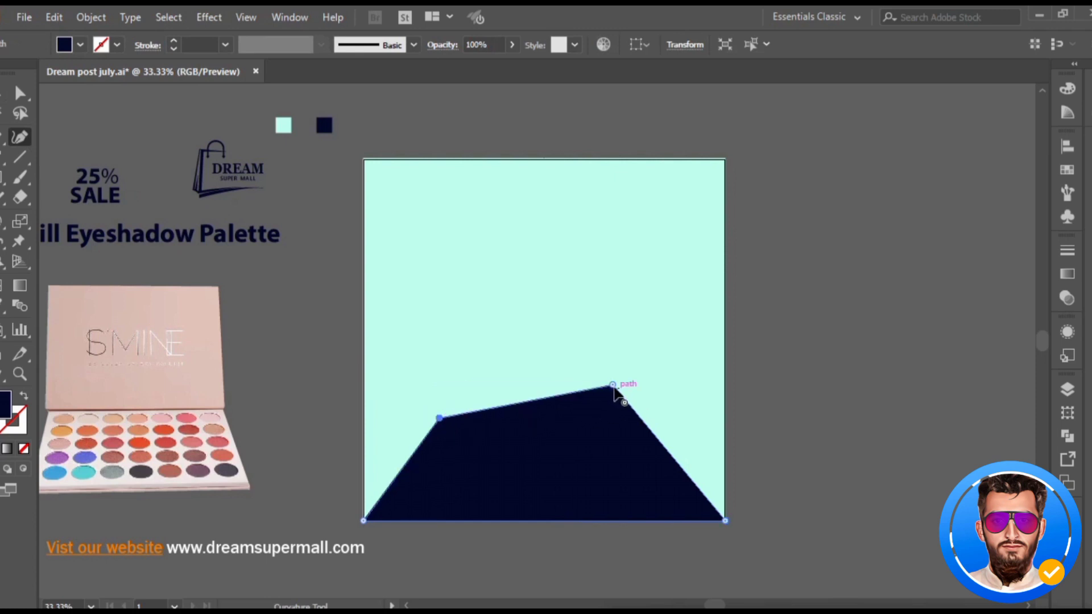
pyautogui.moveTo(613, 386); pyautogui.dragTo(637, 365)
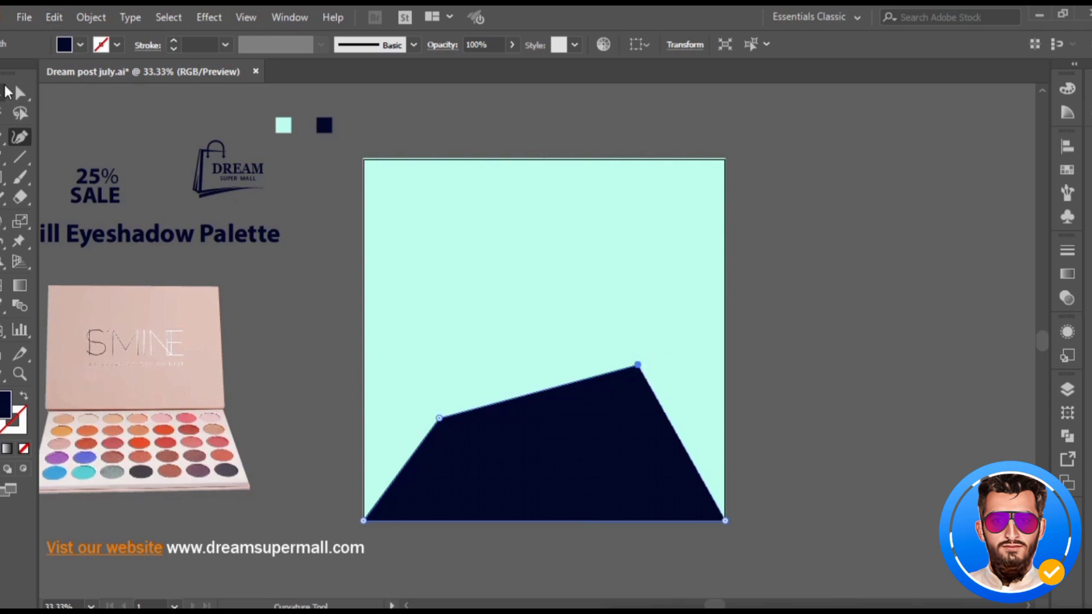
# Round both upper corners of the navy shape into a smooth hill, giving the left one a radius of about 563 px
pyautogui.click(20, 92)
pyautogui.click(106, 111)
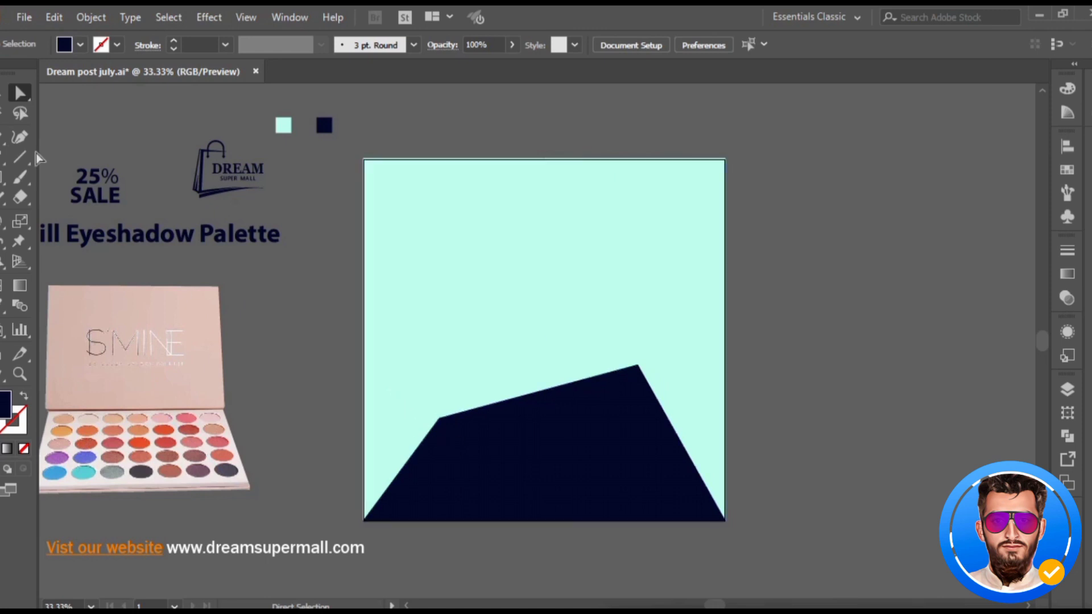
pyautogui.moveTo(19, 97); pyautogui.dragTo(50, 92)
pyautogui.click(440, 420)
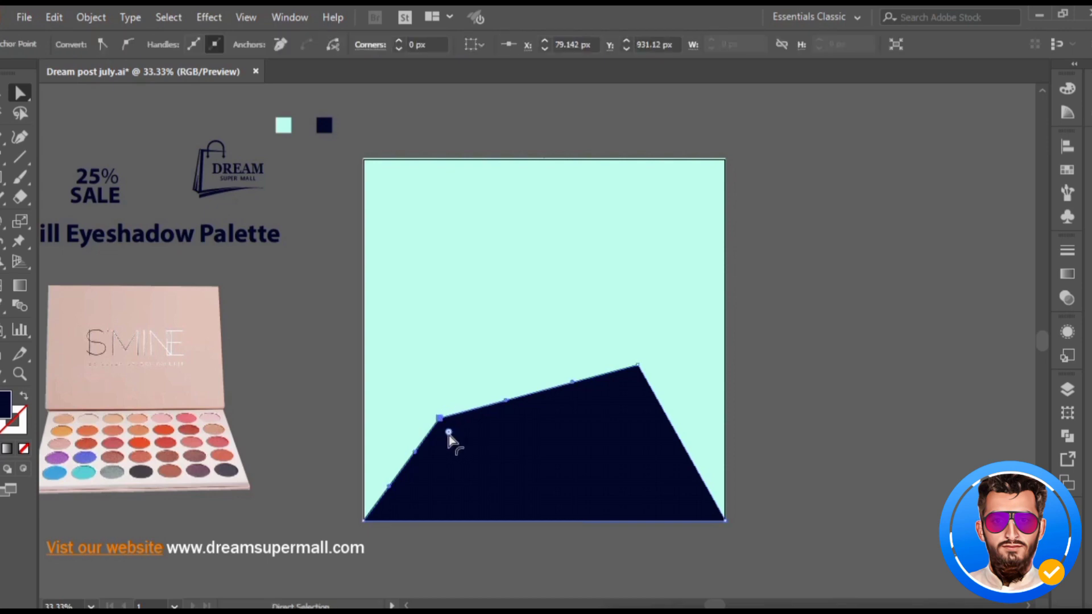
pyautogui.moveTo(448, 434); pyautogui.dragTo(555, 540)
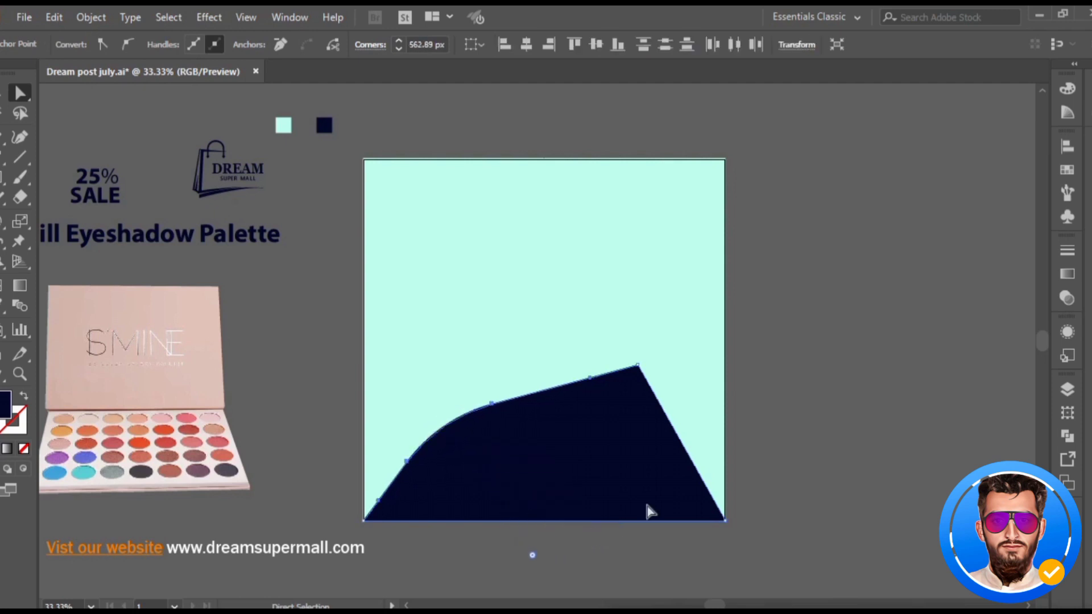
pyautogui.click(639, 387)
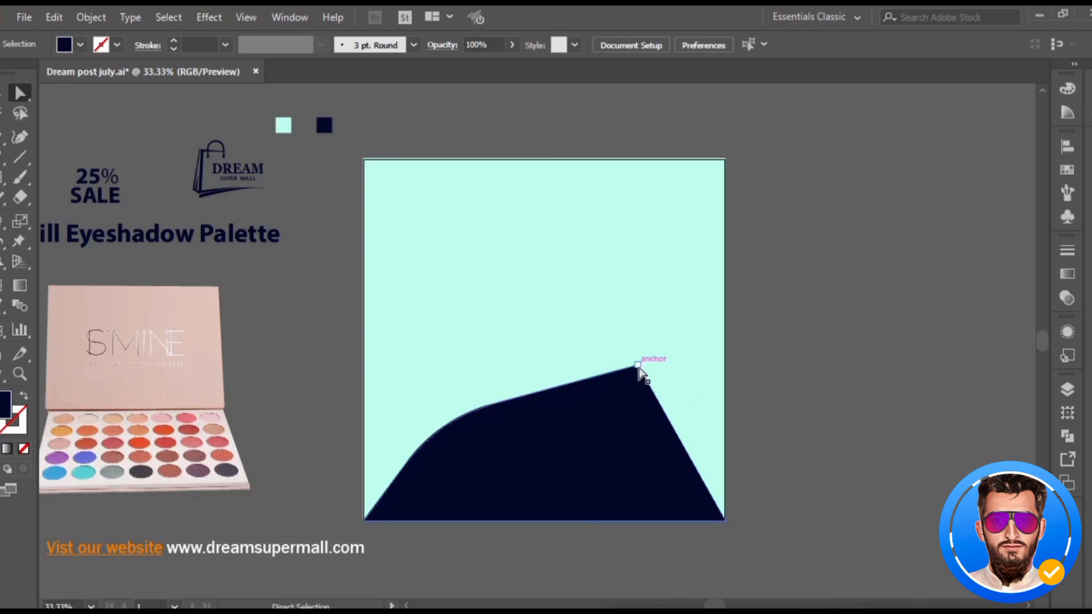
pyautogui.click(637, 365)
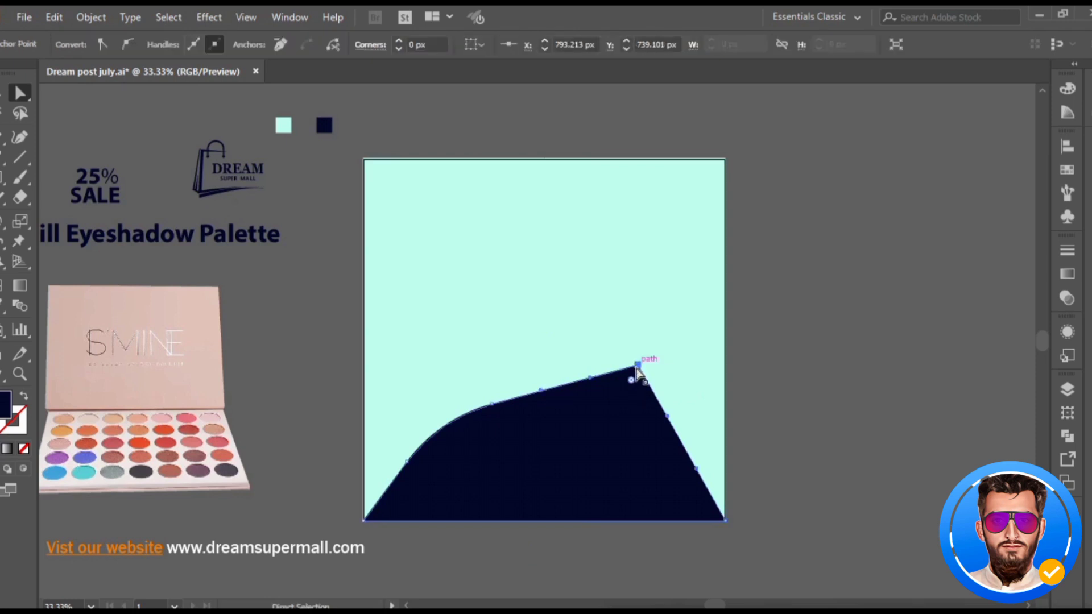
pyautogui.moveTo(631, 381); pyautogui.dragTo(586, 472)
pyautogui.click(924, 388)
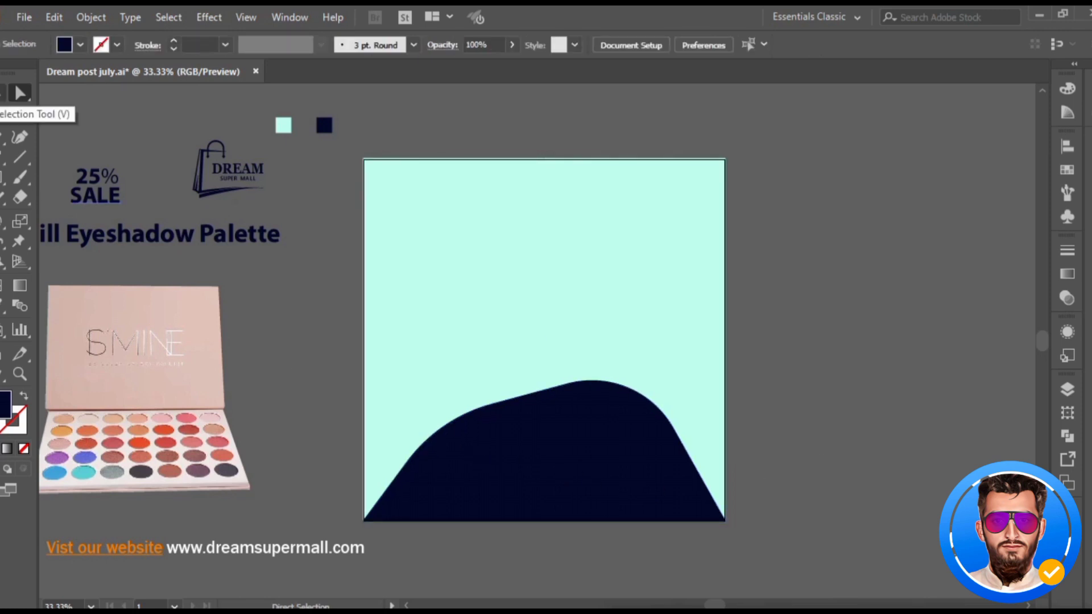
# Enlarge the navy hill shape so it extends past the left, right and lower edges of the artboard
pyautogui.click(20, 92)
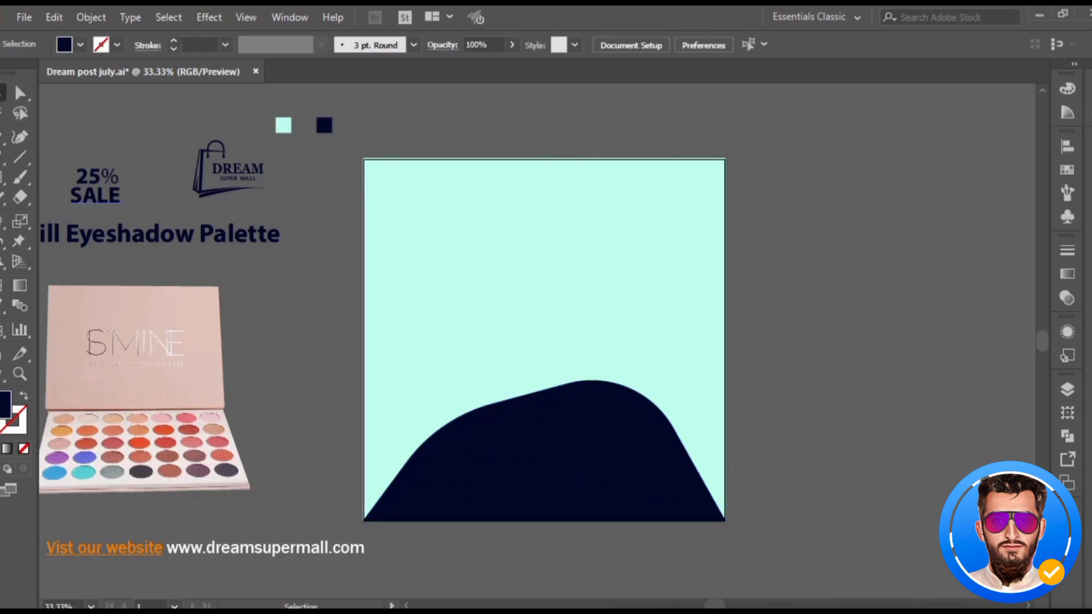
pyautogui.click(543, 439)
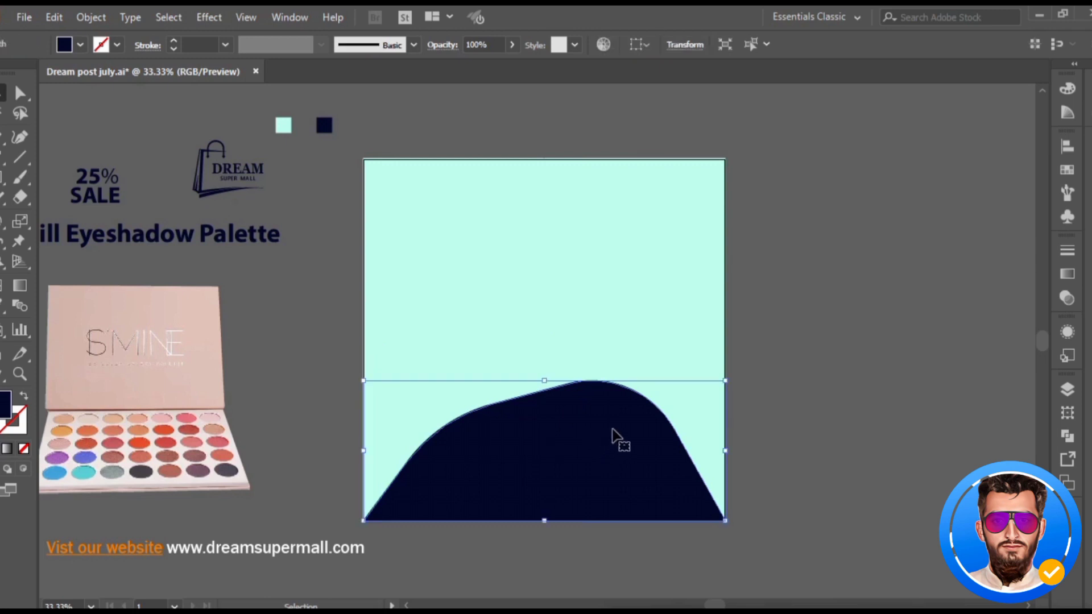
pyautogui.moveTo(732, 526); pyautogui.dragTo(810, 567)
pyautogui.click(873, 446)
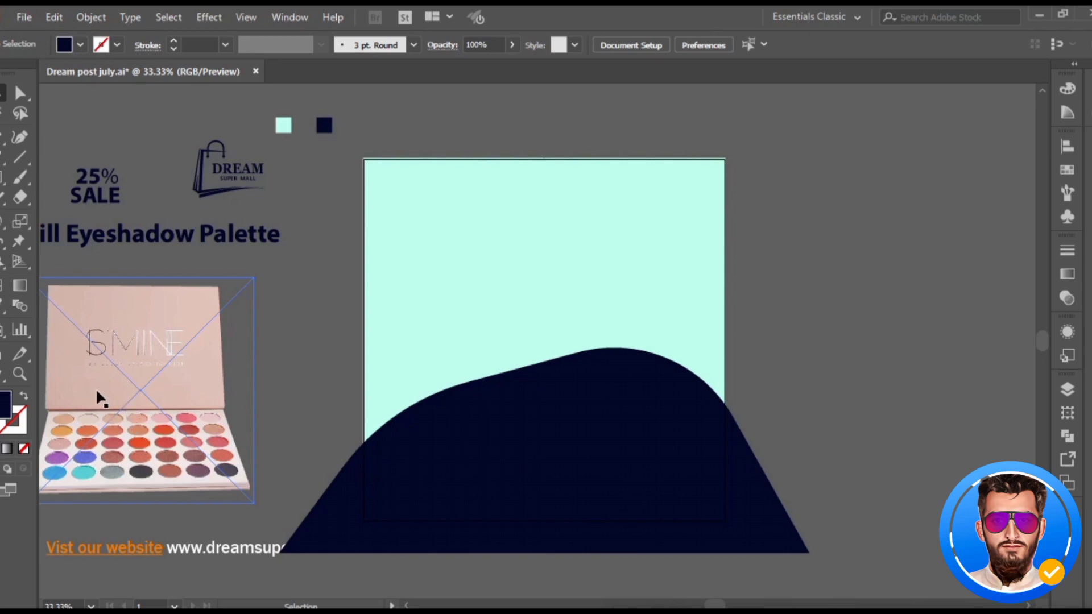
# Bring the eyeshadow palette image to the front and move it onto the navy hill, centred at about X 457, Y 745 px
pyautogui.click(127, 362)
pyautogui.rightClick(128, 363)
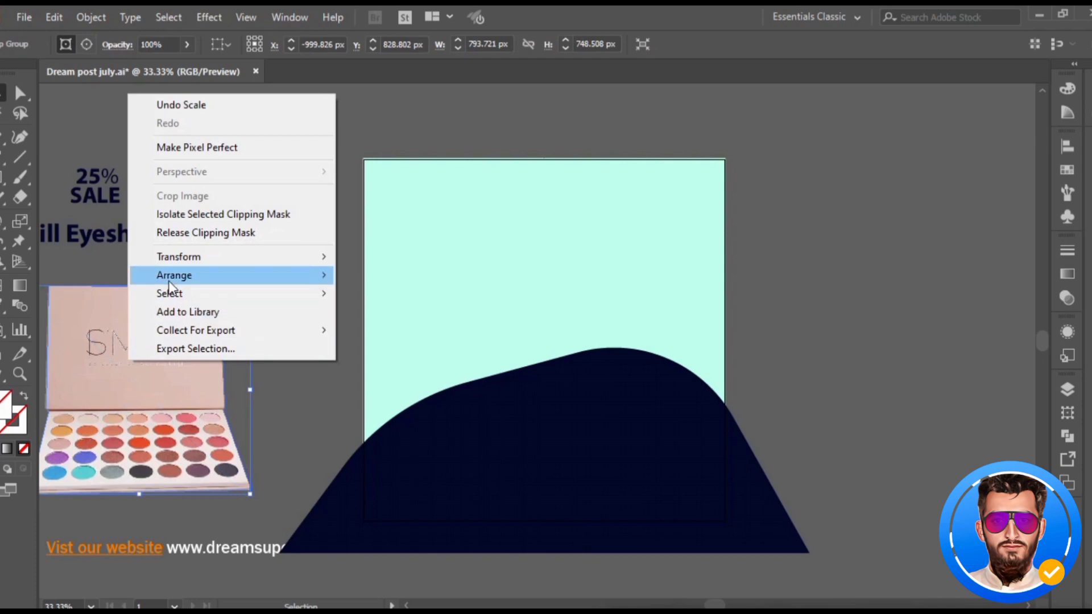
pyautogui.moveTo(172, 278)
pyautogui.click(358, 277)
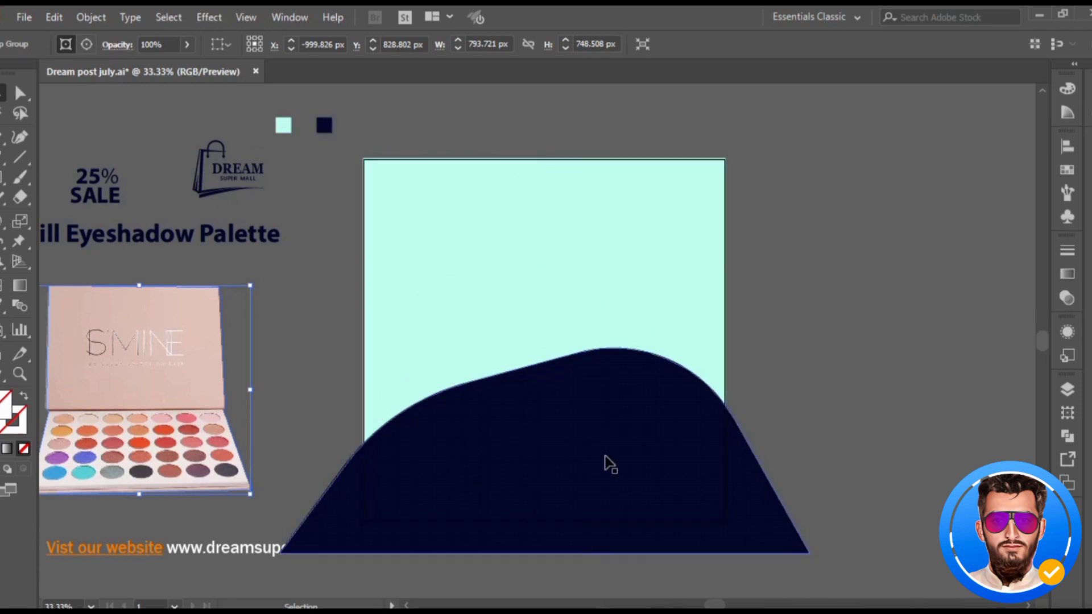
pyautogui.click(562, 340)
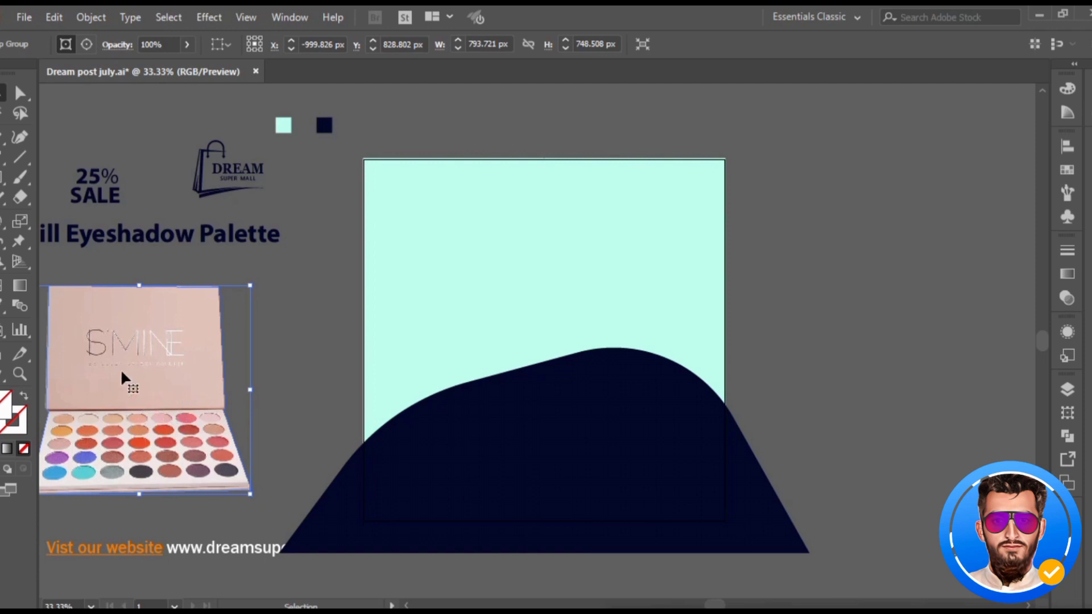
pyautogui.moveTo(122, 374); pyautogui.dragTo(529, 354)
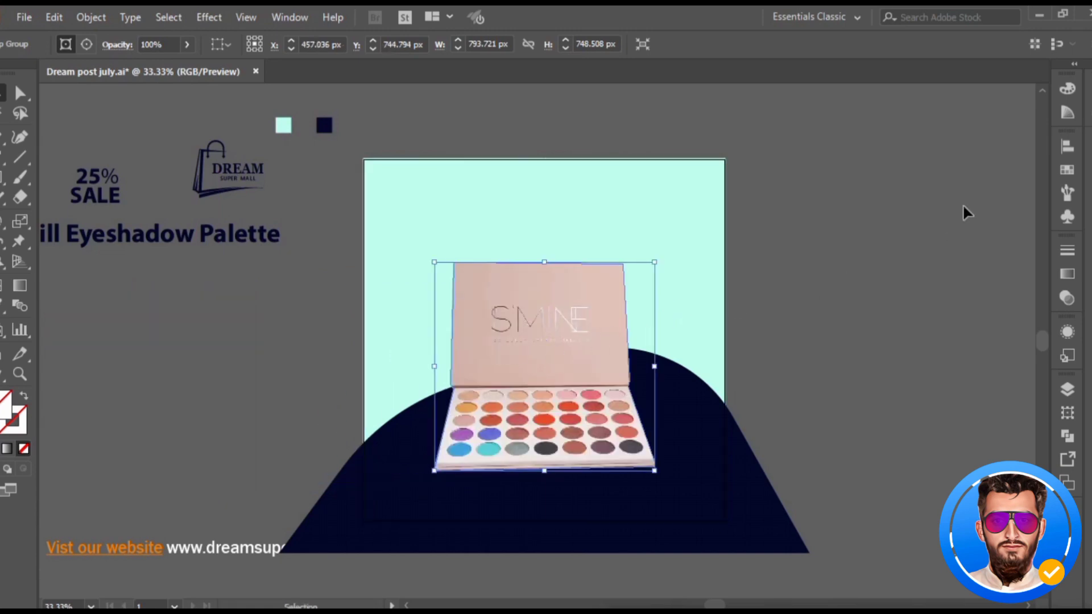
# Centre the eyeshadow palette image horizontally relative to the artboard
pyautogui.click(1064, 149)
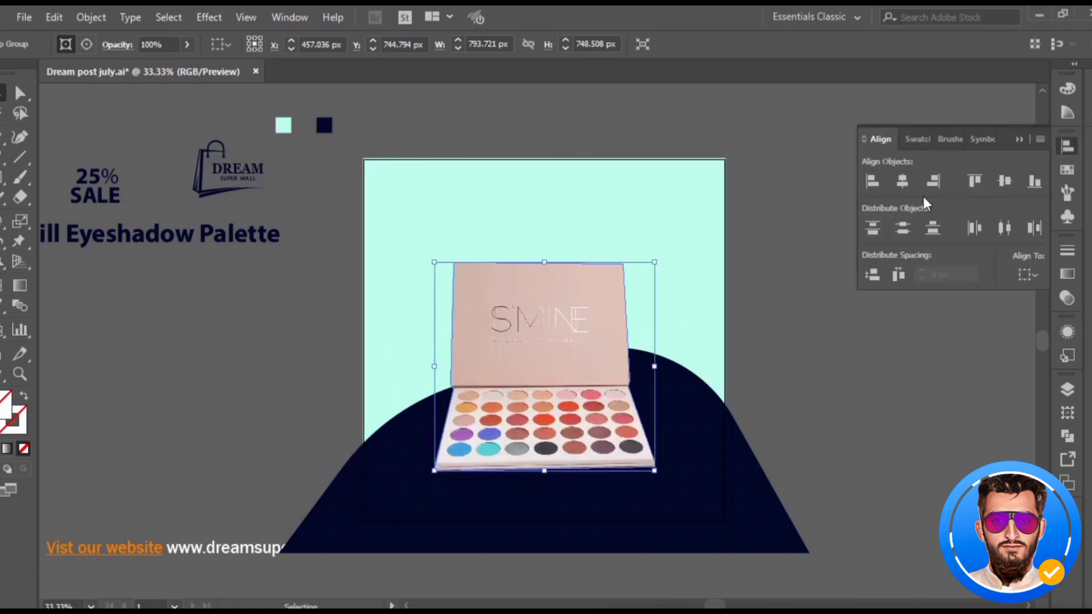
pyautogui.click(1028, 275)
pyautogui.click(973, 333)
pyautogui.click(901, 181)
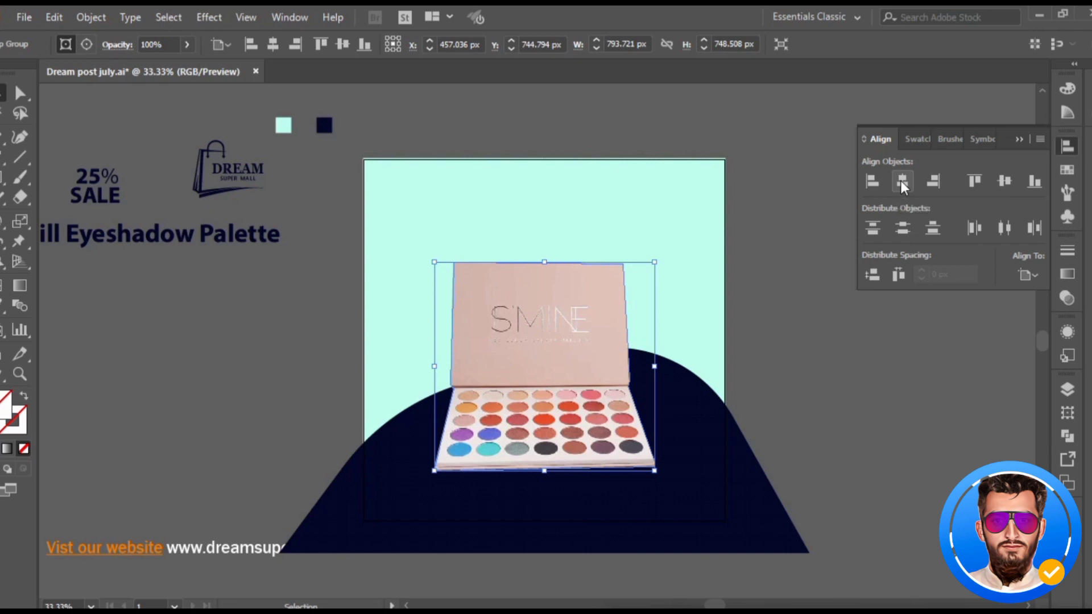
pyautogui.click(816, 364)
# Nudge the eyeshadow palette image straight down on the navy hill by about 14 px
pyautogui.click(572, 364)
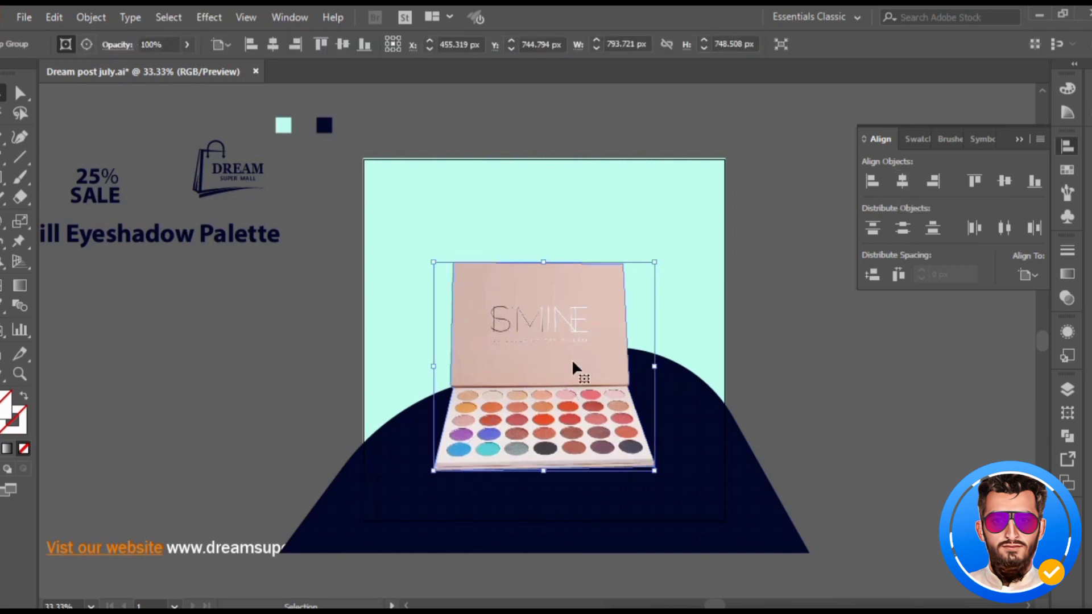
pyautogui.press('Down')
pyautogui.press('Down')
pyautogui.press('Down')
pyautogui.press('Down')
pyautogui.press('Down')
pyautogui.press('Down')
pyautogui.press('Down')
pyautogui.press('Down')
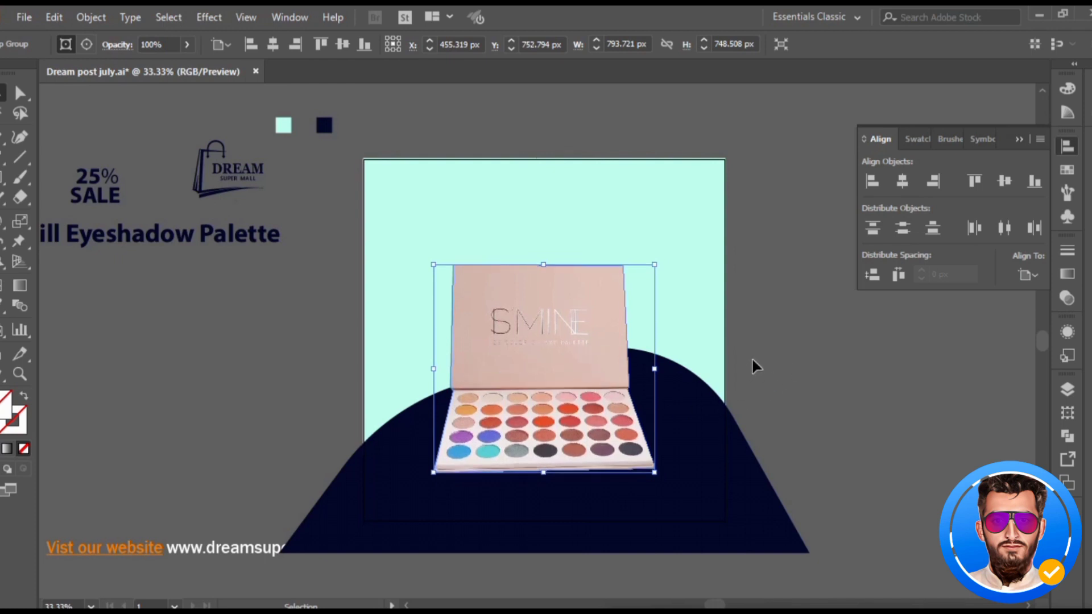
pyautogui.press('Down')
pyautogui.press('Down')
pyautogui.press('Down')
pyautogui.press('Down')
pyautogui.press('Down')
pyautogui.press('Down')
pyautogui.click(801, 378)
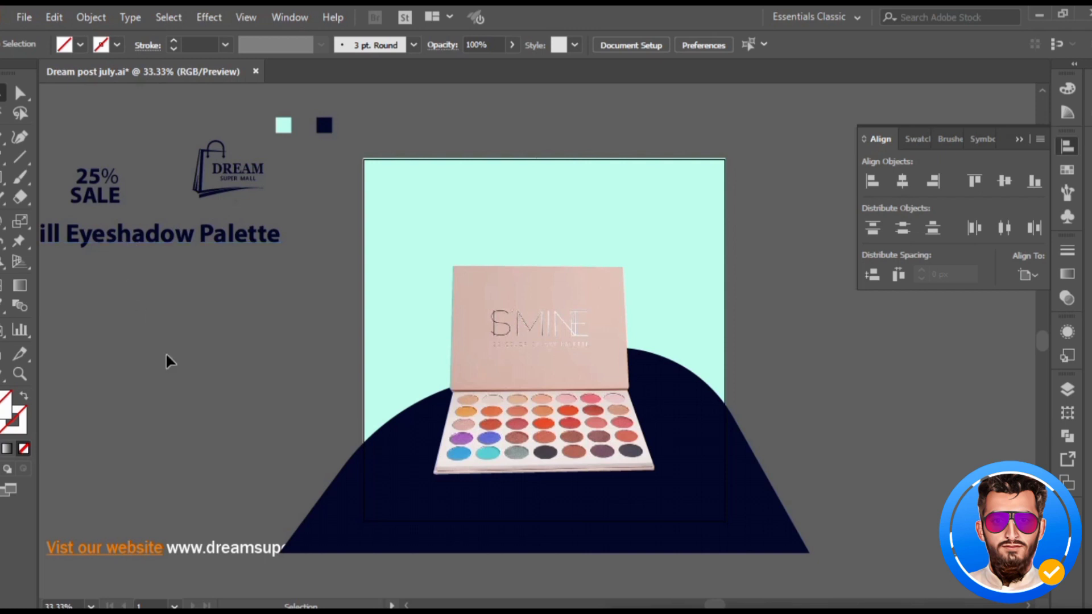
# Bring the 25% SALE text, the Dream Super Mall logo and the "Hill Eyeshadow Palette" heading to the front together
pyautogui.moveTo(63, 129); pyautogui.dragTo(63, 128)
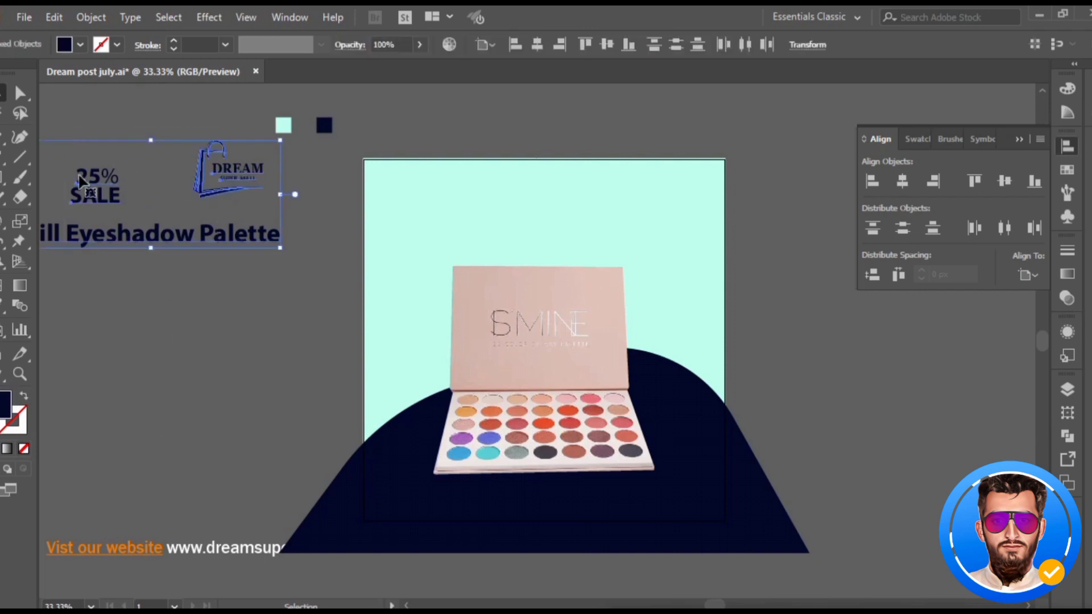
pyautogui.rightClick(104, 209)
pyautogui.moveTo(149, 374)
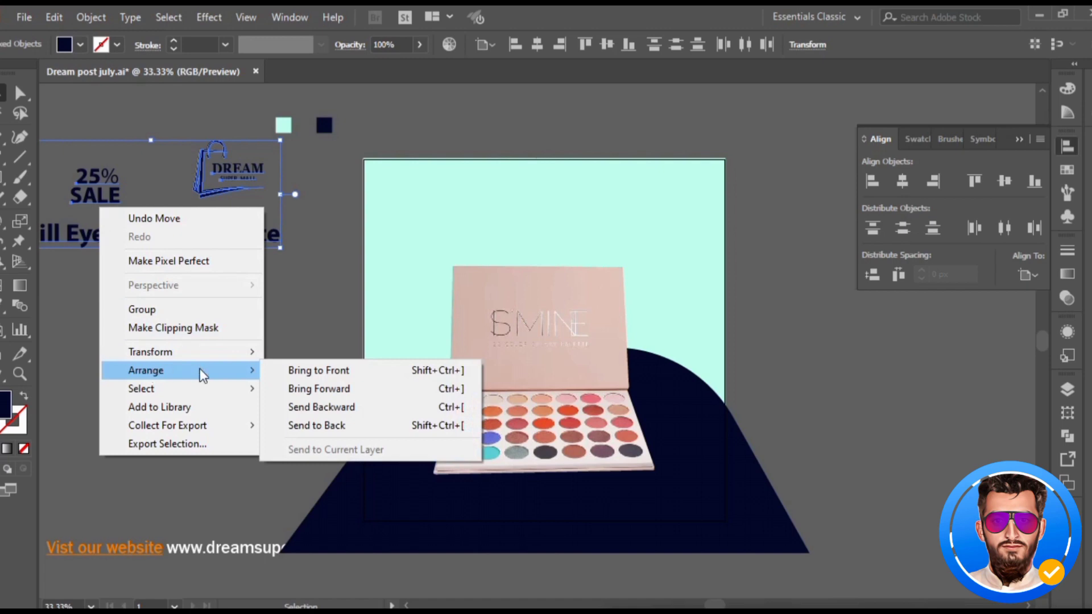
pyautogui.click(288, 370)
pyautogui.click(117, 298)
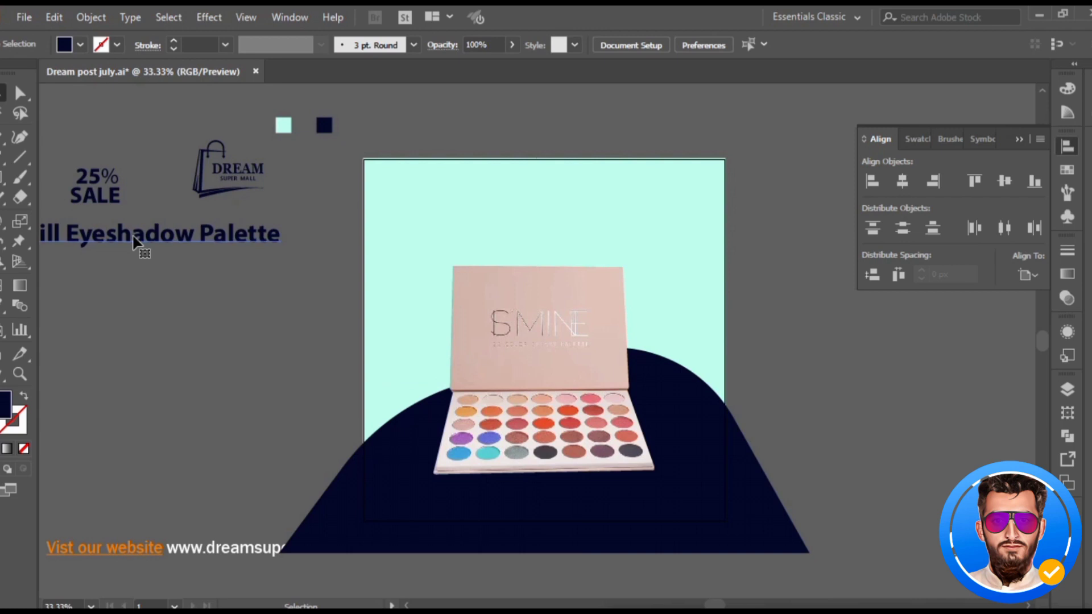
# Place the "Hill Eyeshadow Palette" heading on the mint background just above the palette image and fine-tune its position
pyautogui.moveTo(211, 238); pyautogui.dragTo(275, 238)
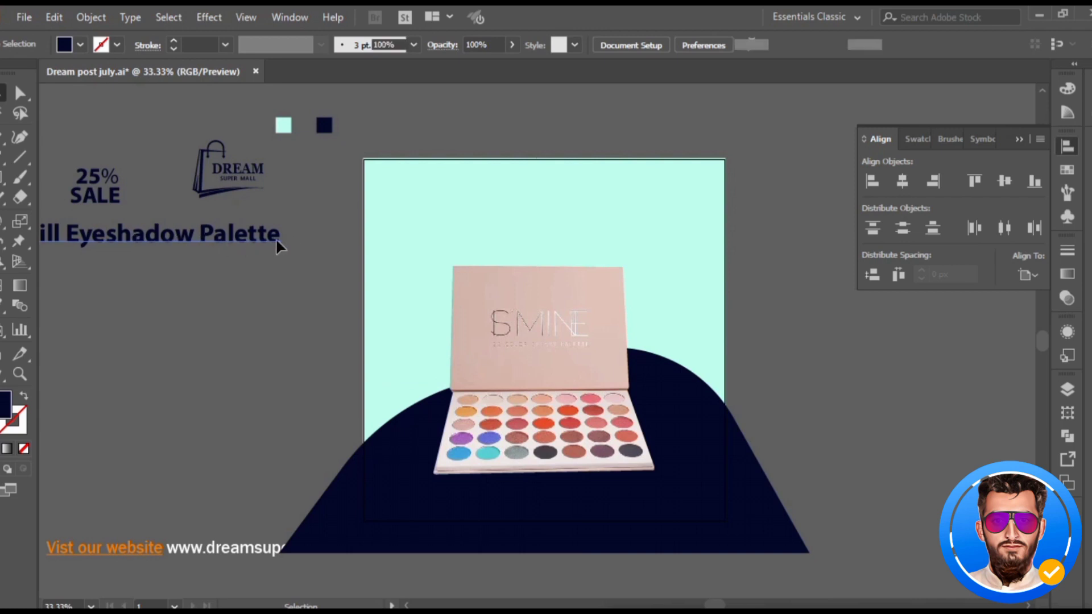
pyautogui.moveTo(163, 250); pyautogui.dragTo(478, 232)
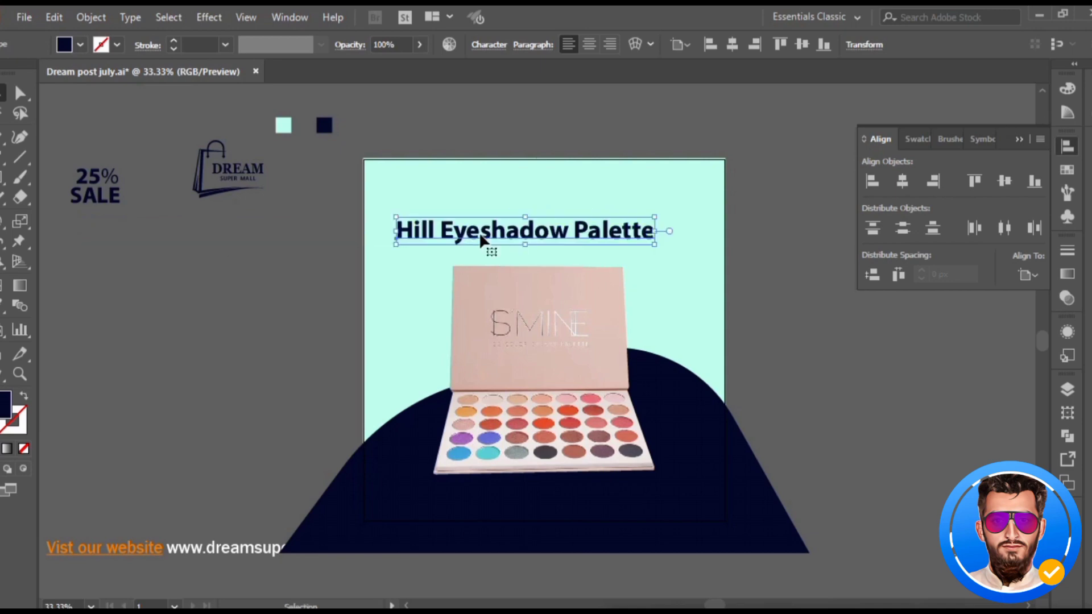
pyautogui.press('Right')
pyautogui.press('Right')
pyautogui.press('Right')
pyautogui.press('Right')
pyautogui.press('Right')
pyautogui.press('Right')
pyautogui.press('Right')
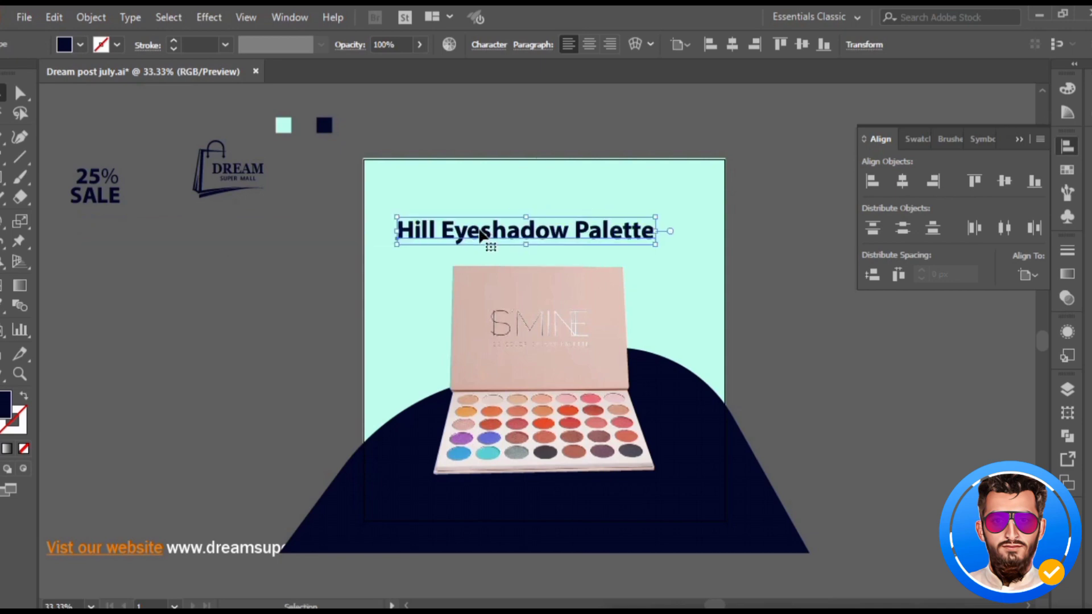
pyautogui.press('Right')
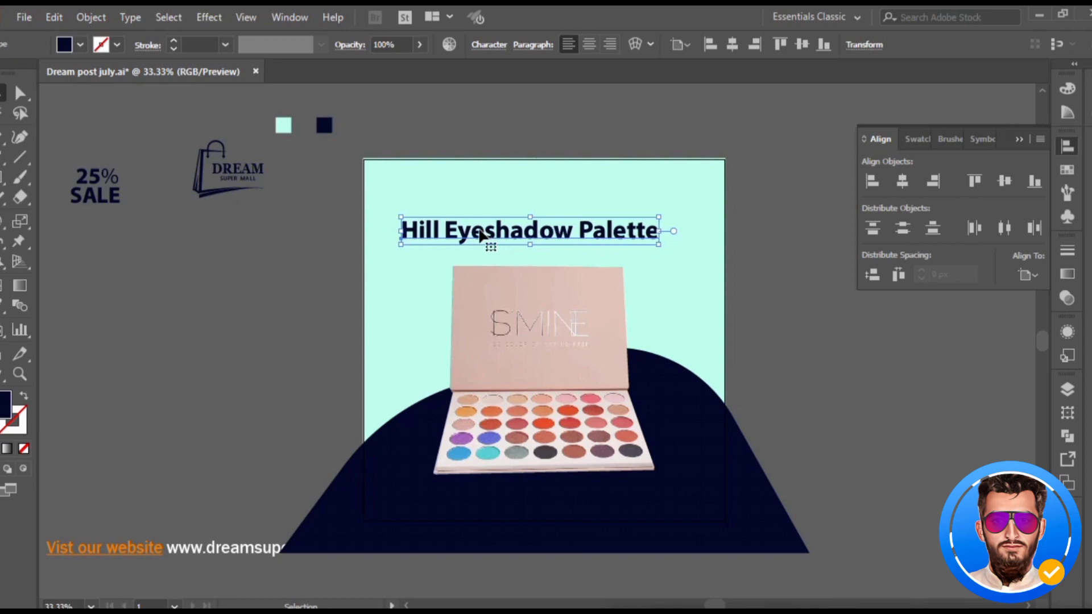
pyautogui.press('Down')
pyautogui.press('Down')
pyautogui.press('Down')
pyautogui.press('Down')
pyautogui.press('Down')
pyautogui.press('Down')
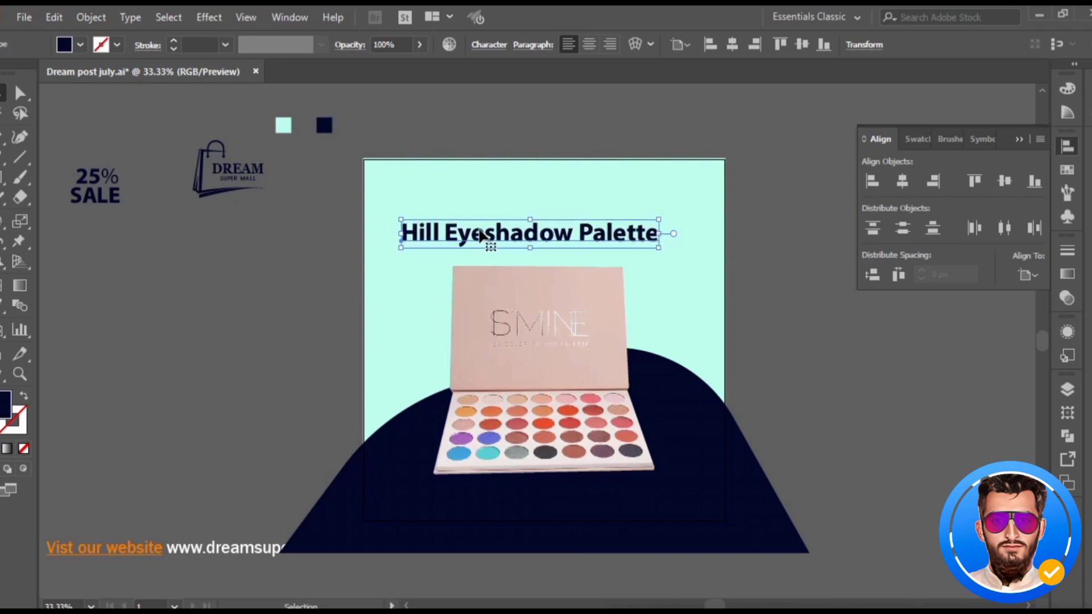
pyautogui.press('Down')
pyautogui.press('Left')
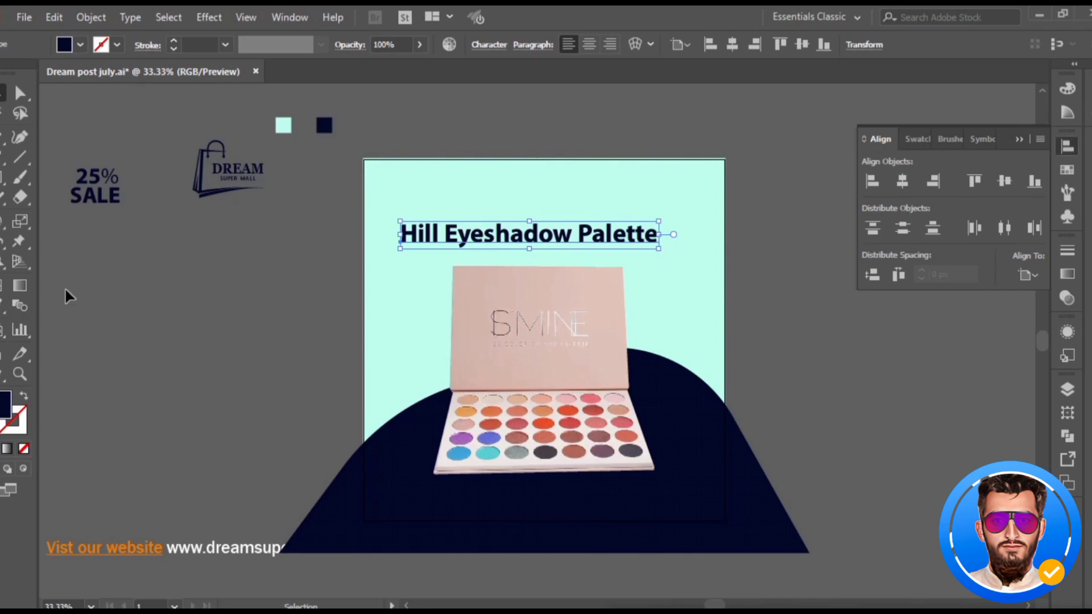
# Move the 25% SALE text into the artboard's upper-right corner and the Dream Super Mall logo into its upper-left corner
pyautogui.moveTo(96, 181); pyautogui.dragTo(691, 177)
pyautogui.moveTo(210, 170); pyautogui.dragTo(387, 195)
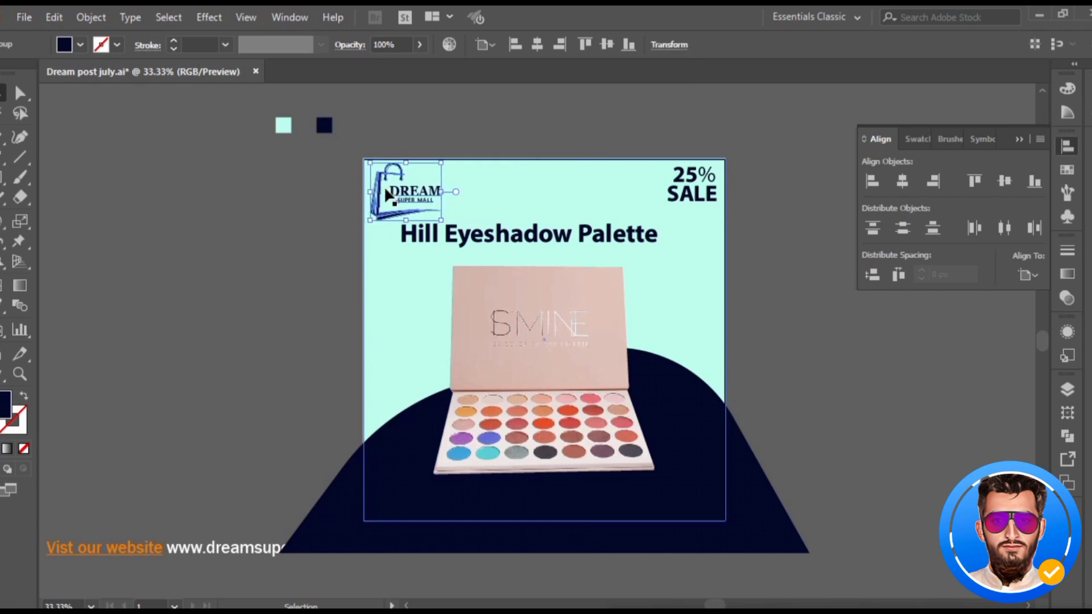
# Move the website text line onto the navy hill below the palette image and bring it to the front
pyautogui.moveTo(73, 494); pyautogui.dragTo(139, 533)
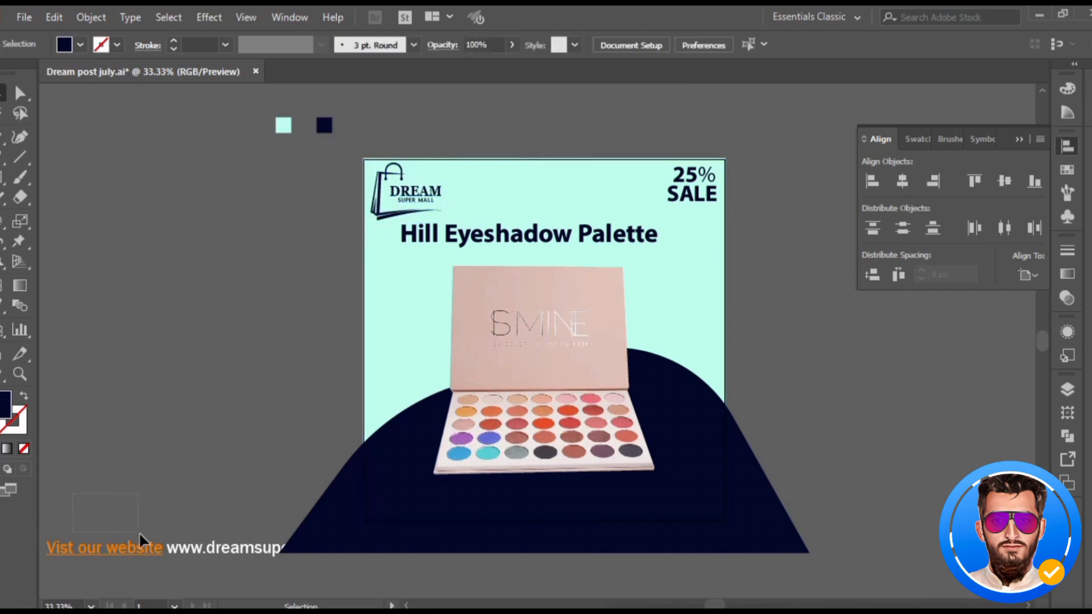
pyautogui.moveTo(199, 578); pyautogui.dragTo(198, 578)
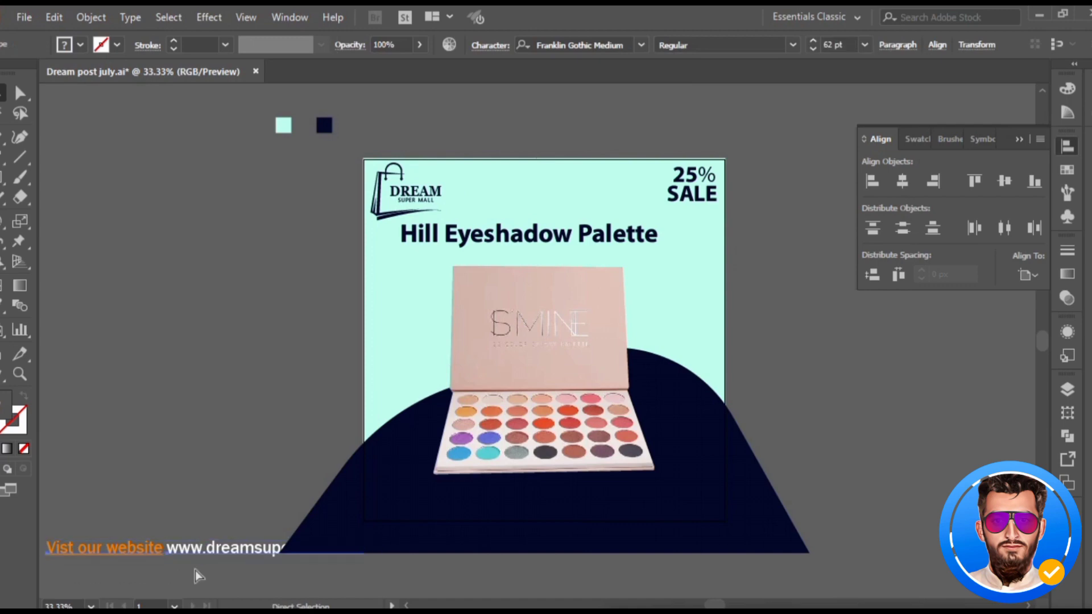
pyautogui.hscroll(-3, 196, 571)
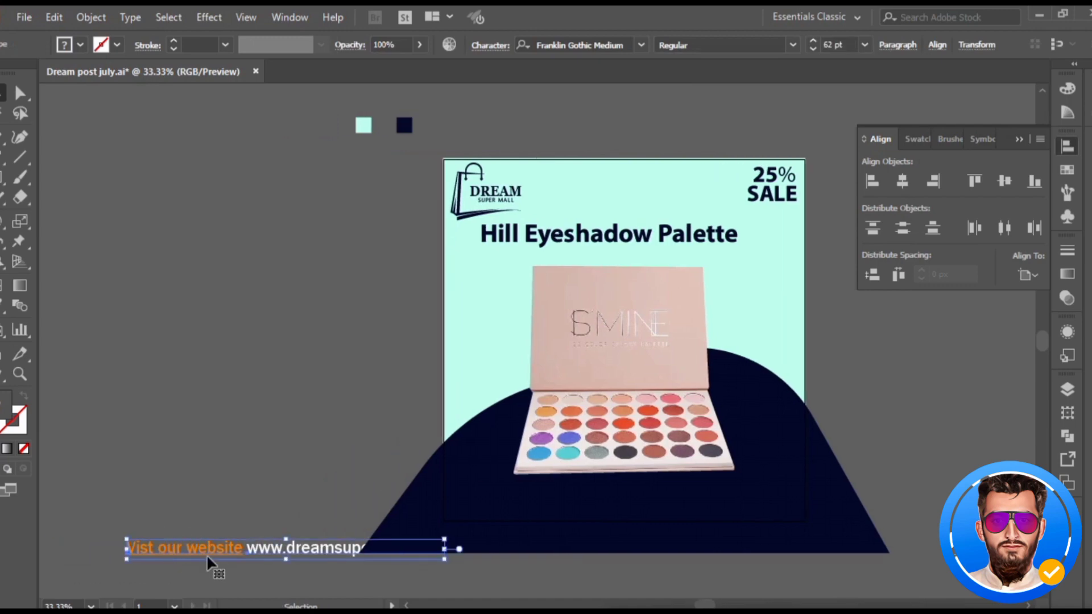
pyautogui.moveTo(224, 551); pyautogui.dragTo(556, 516)
pyautogui.rightClick(517, 508)
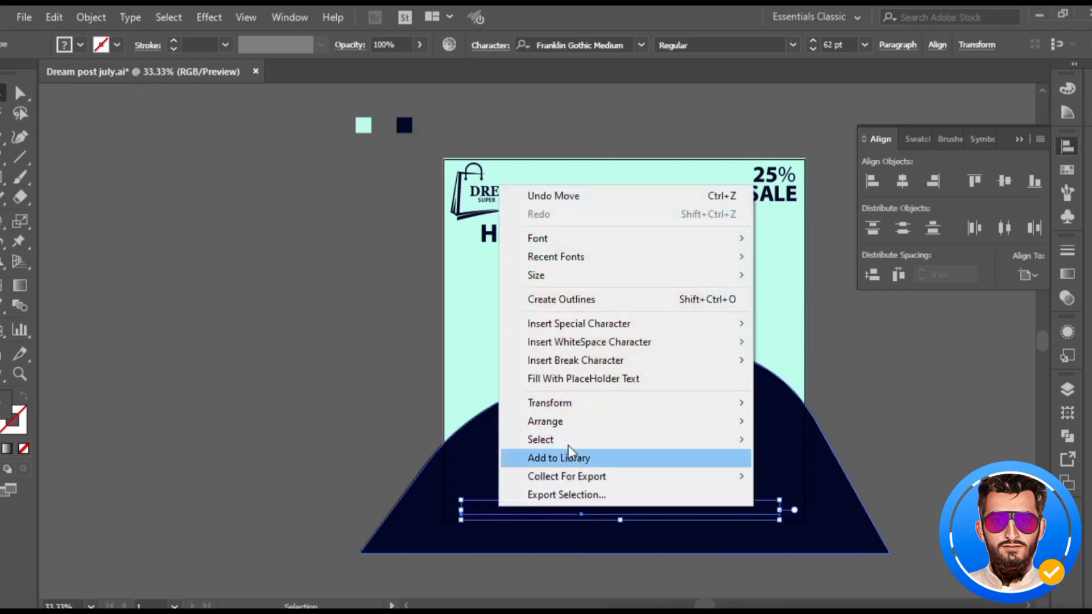
pyautogui.moveTo(713, 420)
pyautogui.click(787, 422)
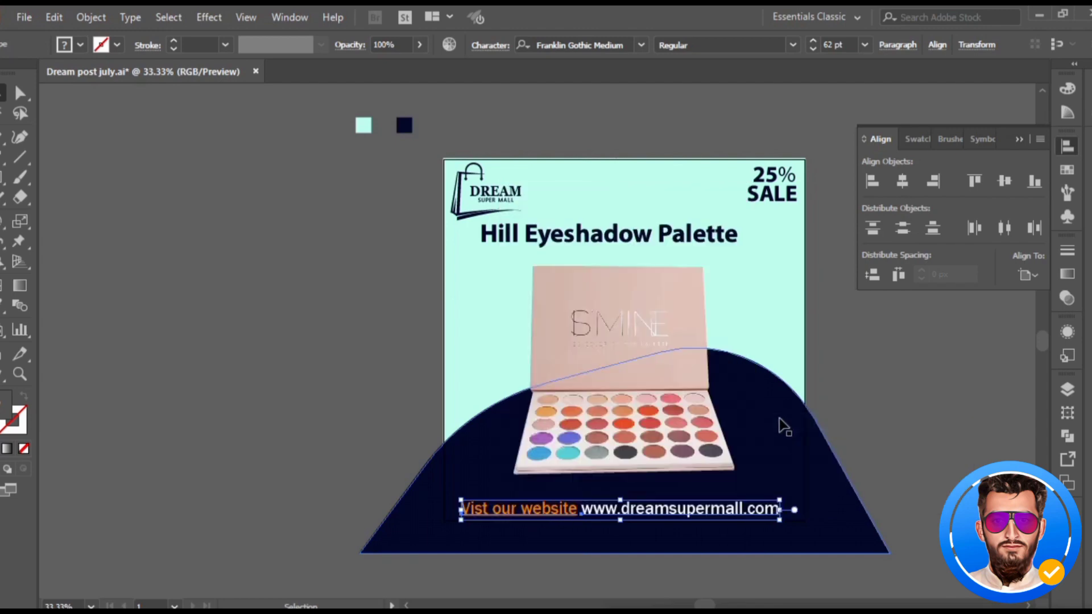
# Nudge the website line slightly up and to the left so it starts near the artboard's left edge
pyautogui.press('Down')
pyautogui.press('Down')
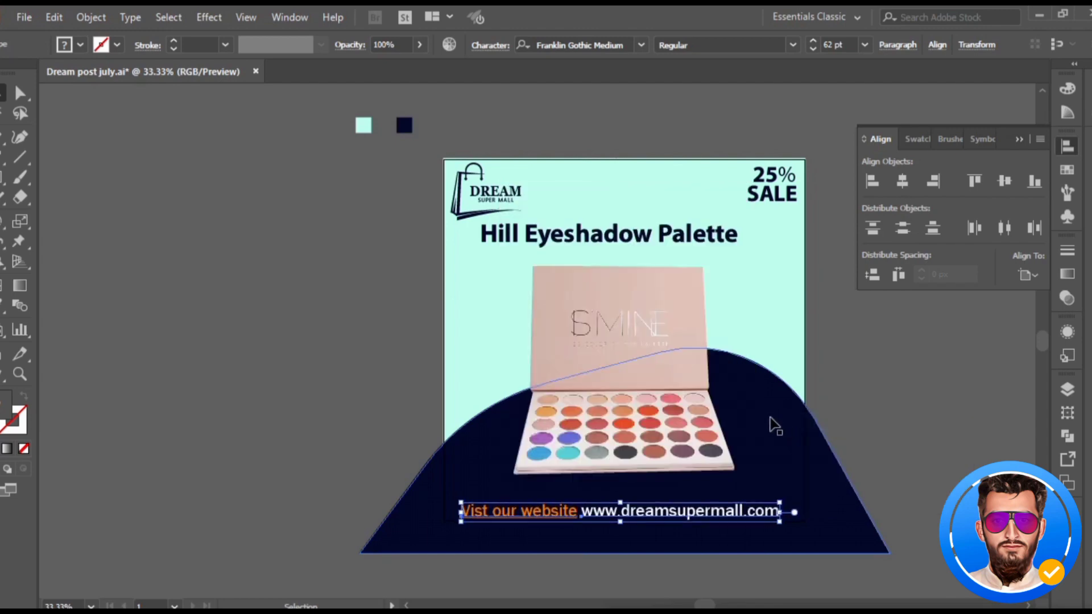
pyautogui.press('Up')
pyautogui.press('Up')
pyautogui.press('Up')
pyautogui.press('Right')
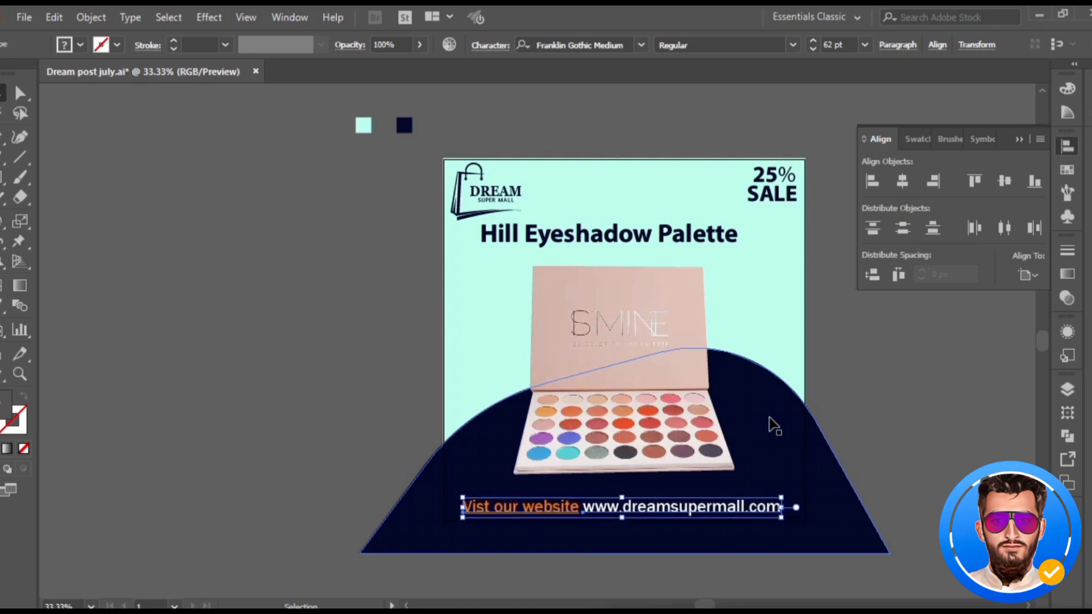
pyautogui.press('Left')
pyautogui.press('Left')
pyautogui.press('Left')
pyautogui.press('Left')
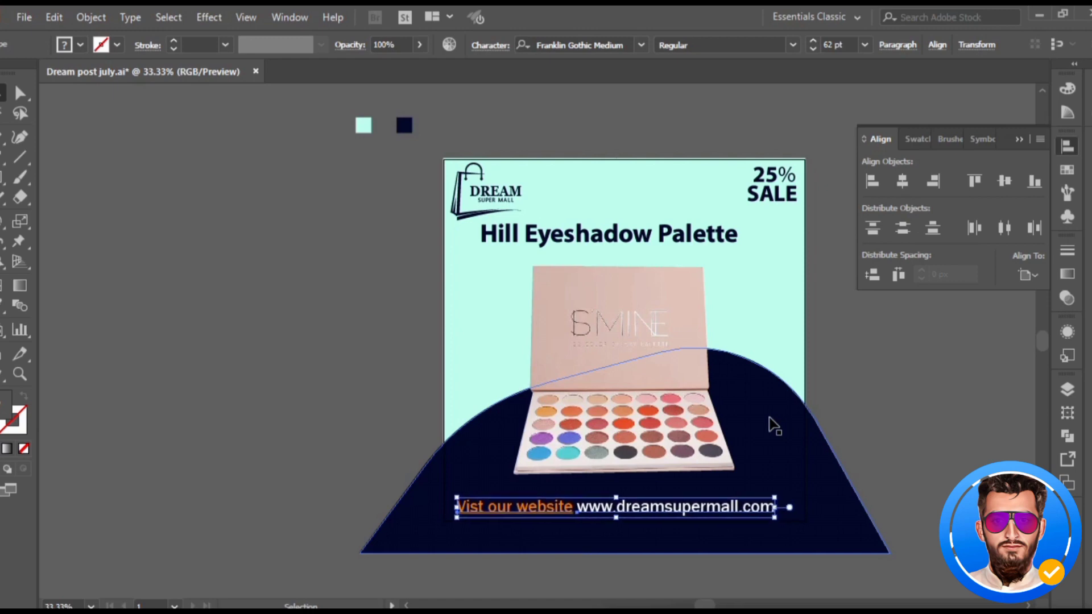
pyautogui.press('Left')
pyautogui.press('Left')
pyautogui.press('Left')
pyautogui.press('Left')
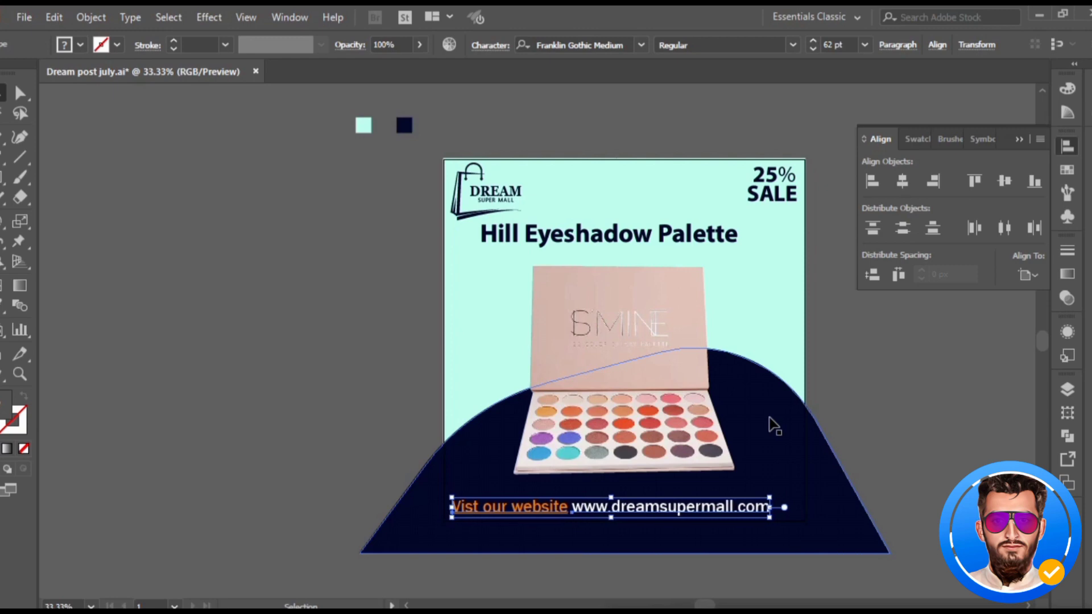
pyautogui.click(160, 334)
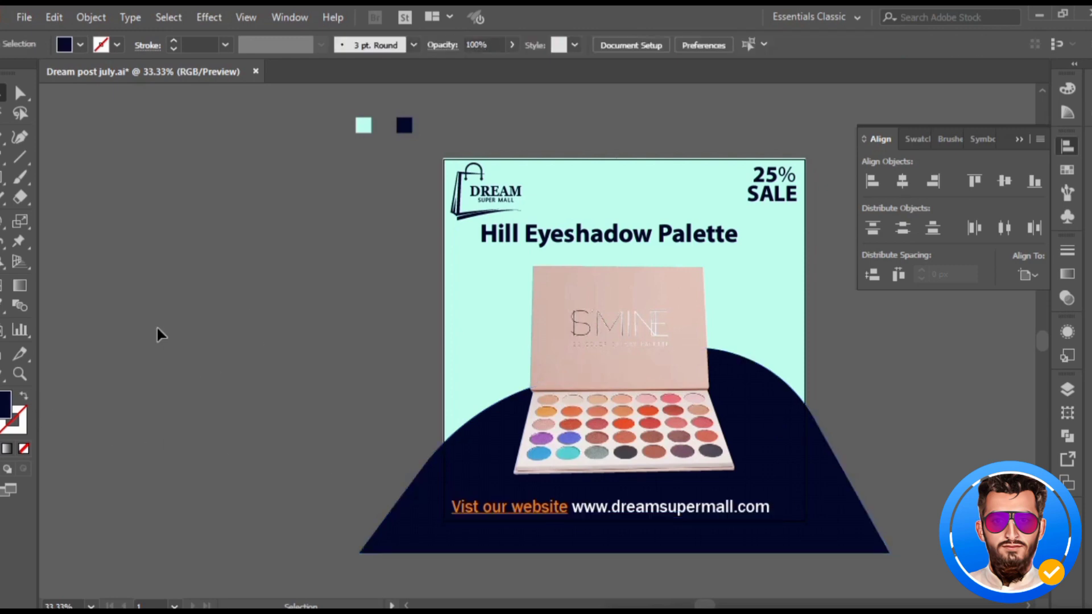
# Draw a rectangle of about 1303 × 1352 px over the artboard from its upper-left corner to just past its lower edge
pyautogui.click(2, 177)
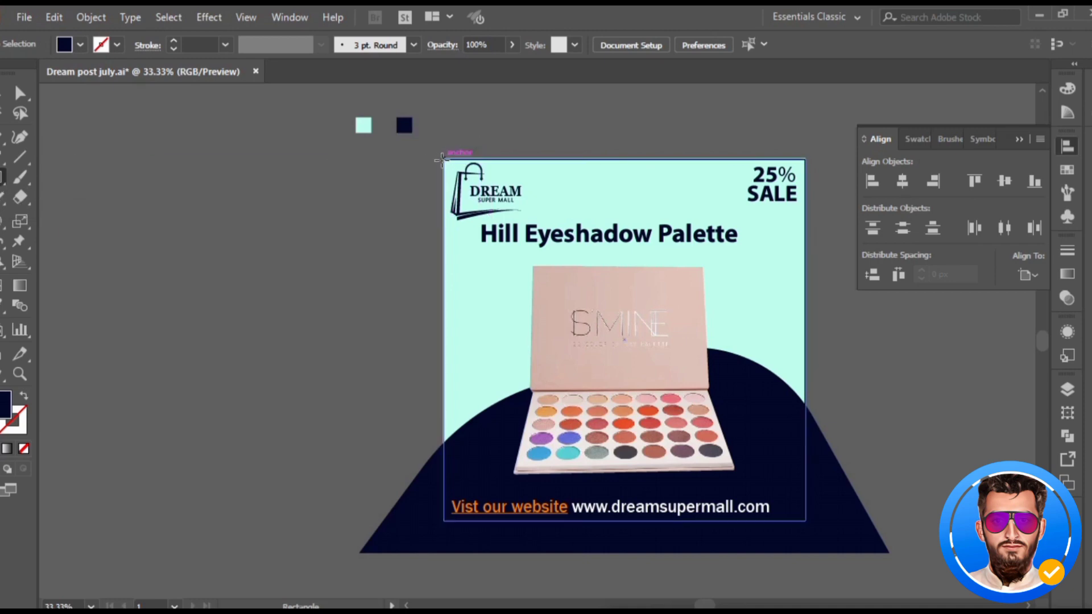
pyautogui.moveTo(445, 160); pyautogui.dragTo(810, 533)
pyautogui.press('v')
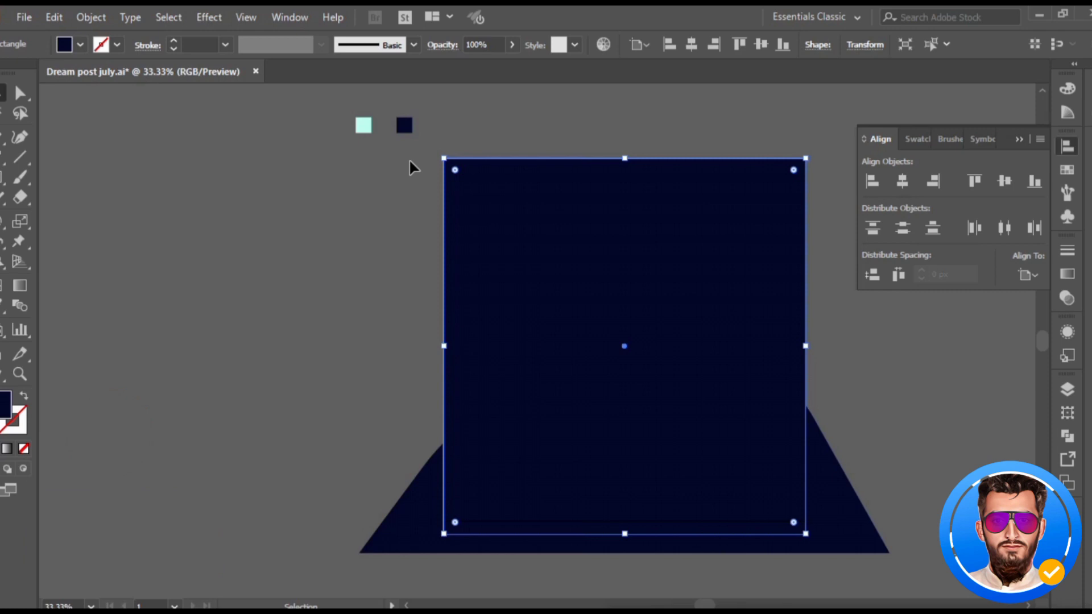
# Make a clipping mask from all the post artwork, using the covering rectangle to trim the overhanging navy hill
pyautogui.moveTo(410, 160); pyautogui.dragTo(876, 577)
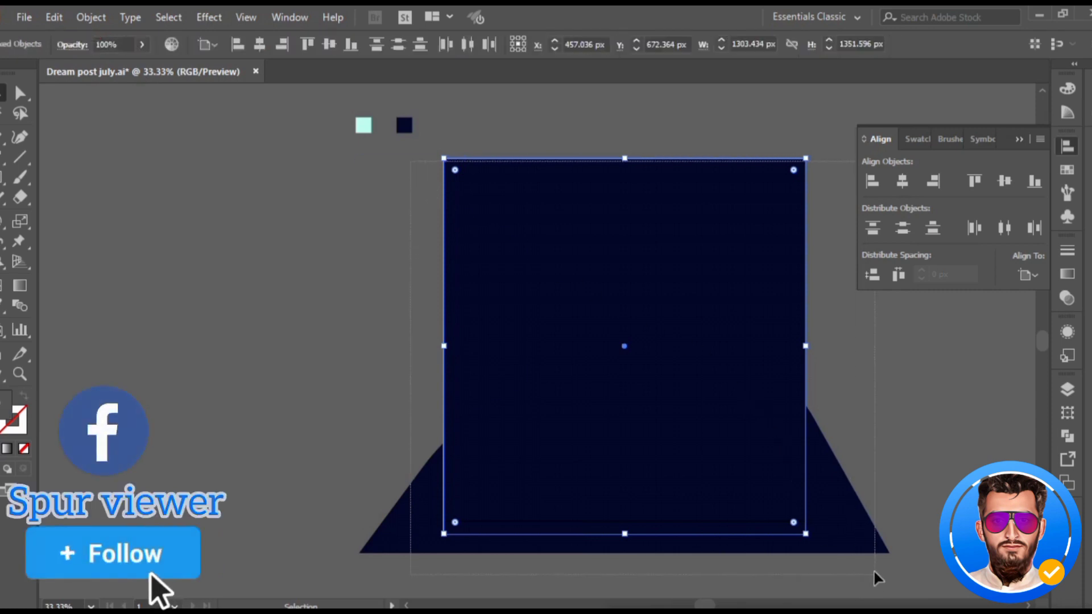
pyautogui.rightClick(635, 344)
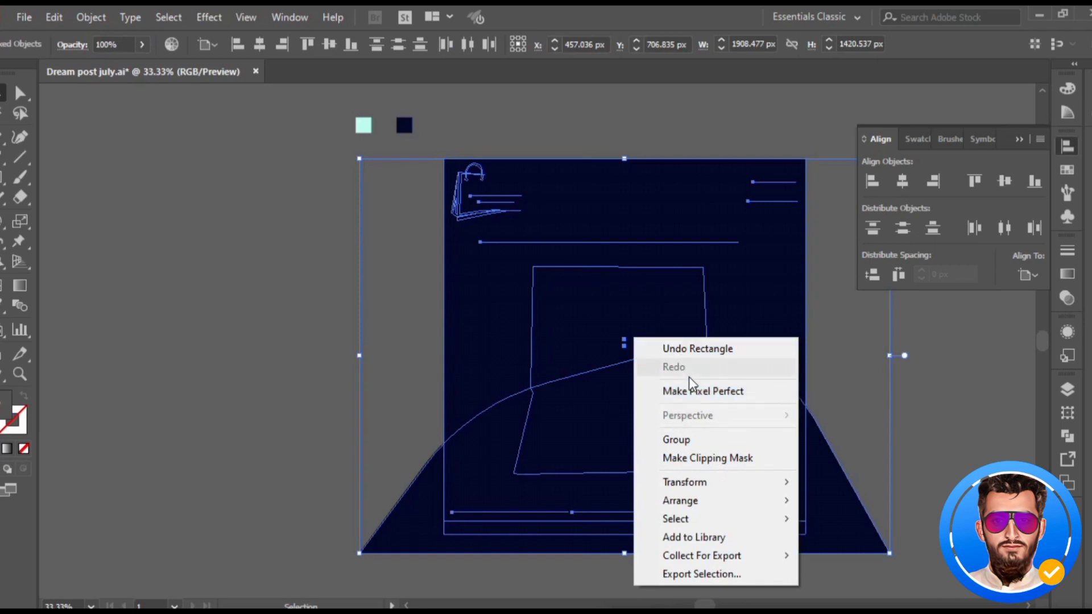
pyautogui.click(713, 459)
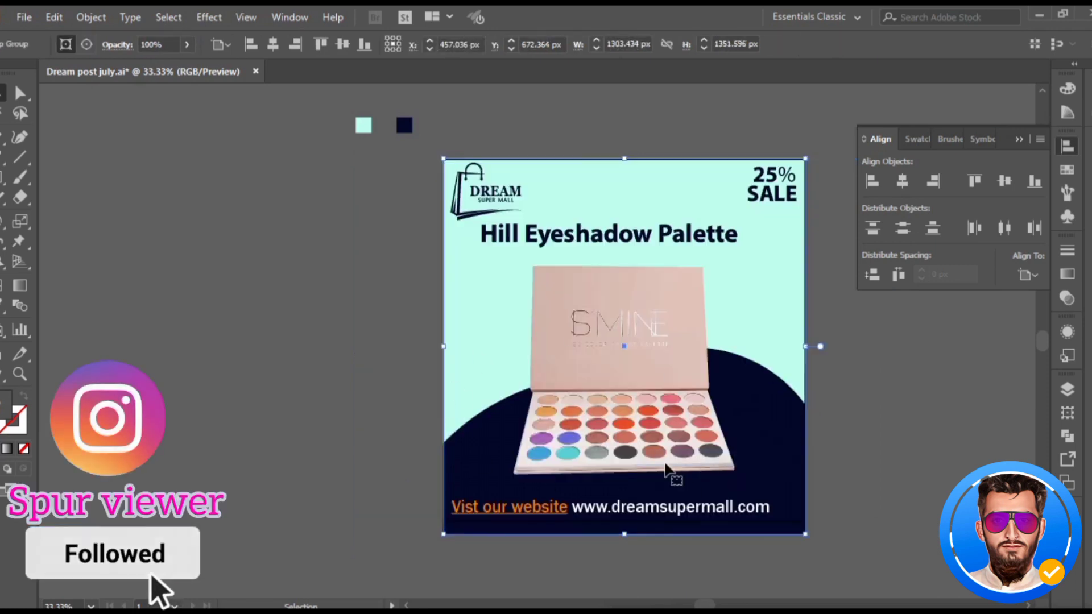
pyautogui.click(243, 356)
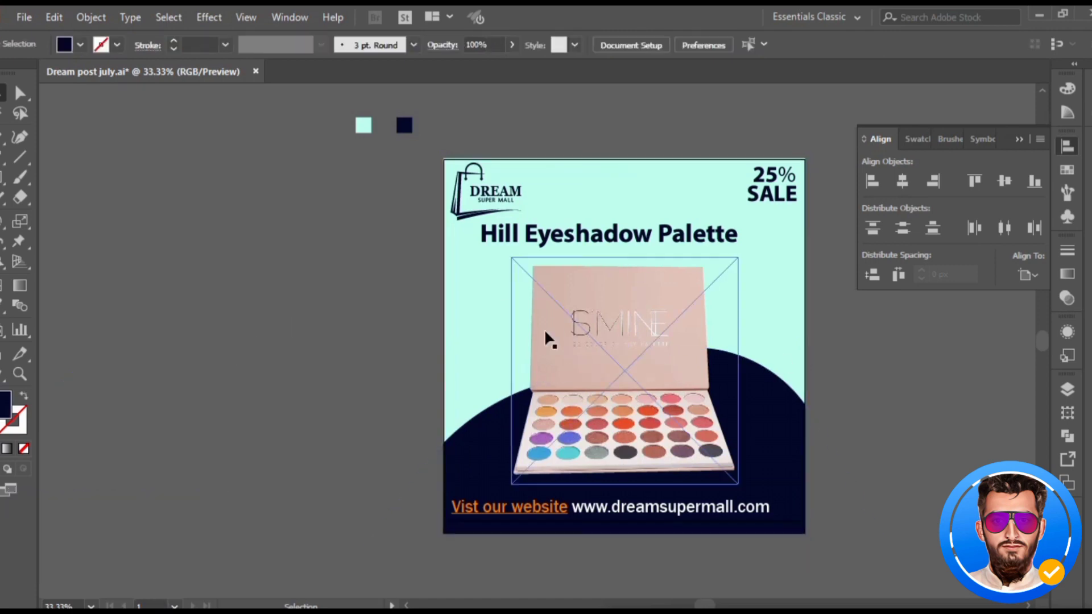